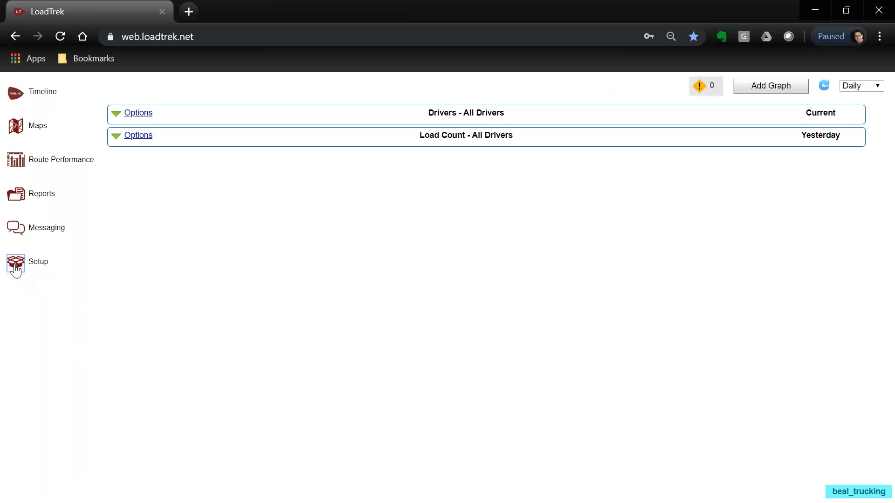
# Open LoadTrek Setup and show the Drivers section with its list of drivers.
pyautogui.click(15, 265)
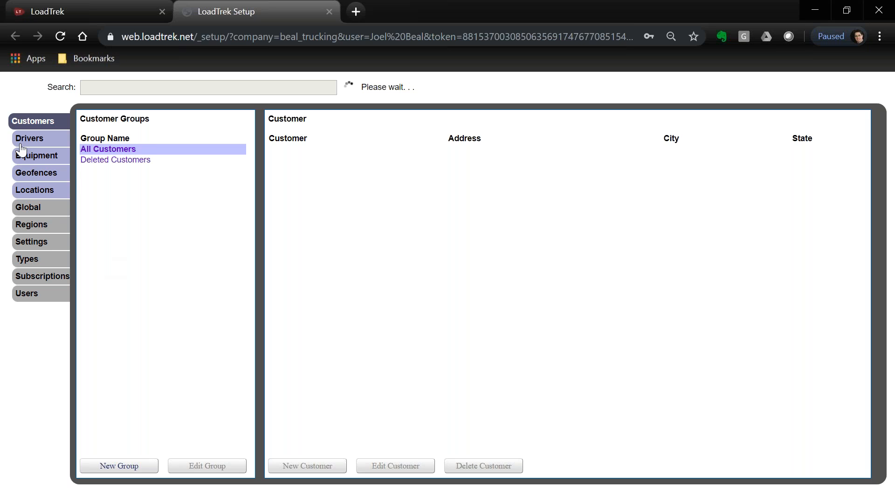
pyautogui.click(21, 143)
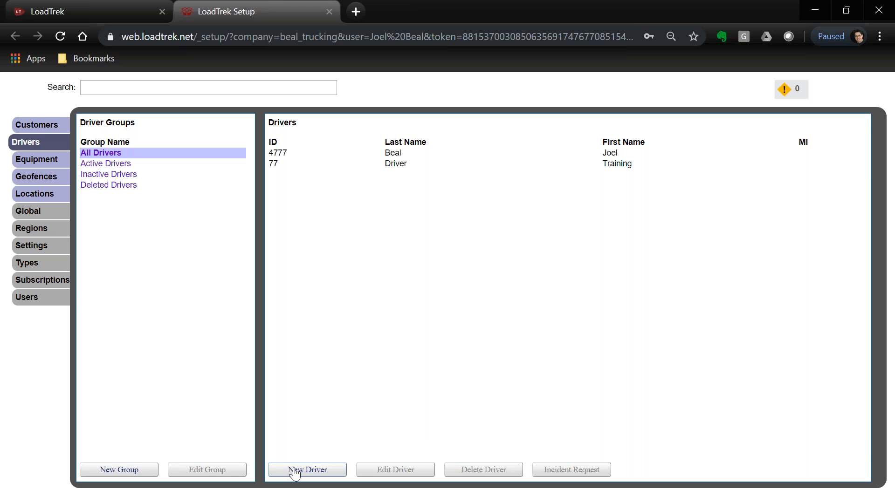
# Start a new driver with Driver ID 4778 and enter the driver's first and last name.
pyautogui.click(305, 470)
pyautogui.click(292, 159)
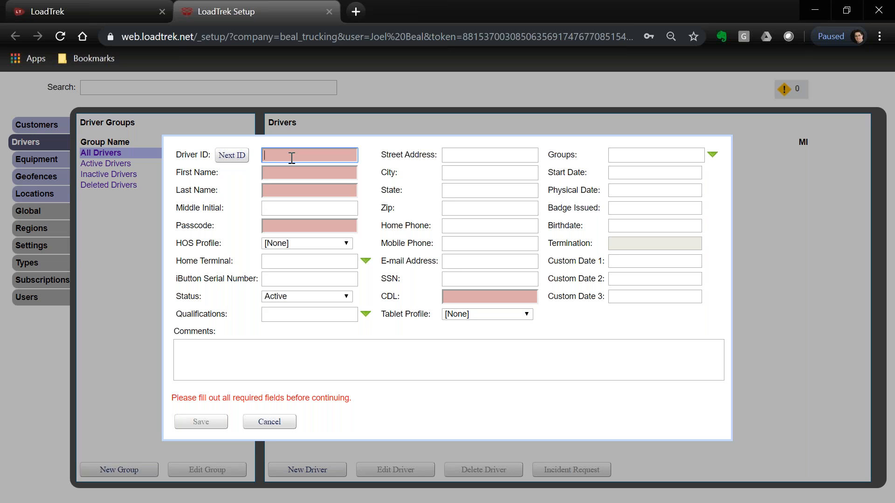
pyautogui.write('4778')
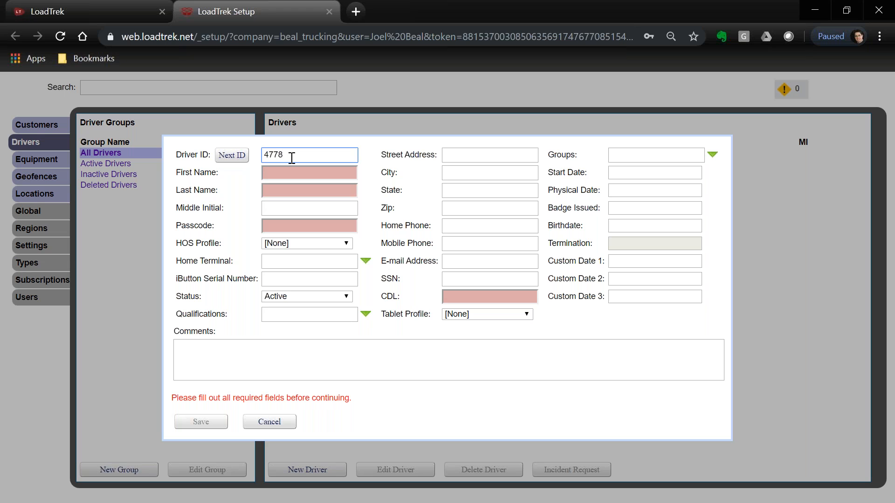
pyautogui.press('Tab')
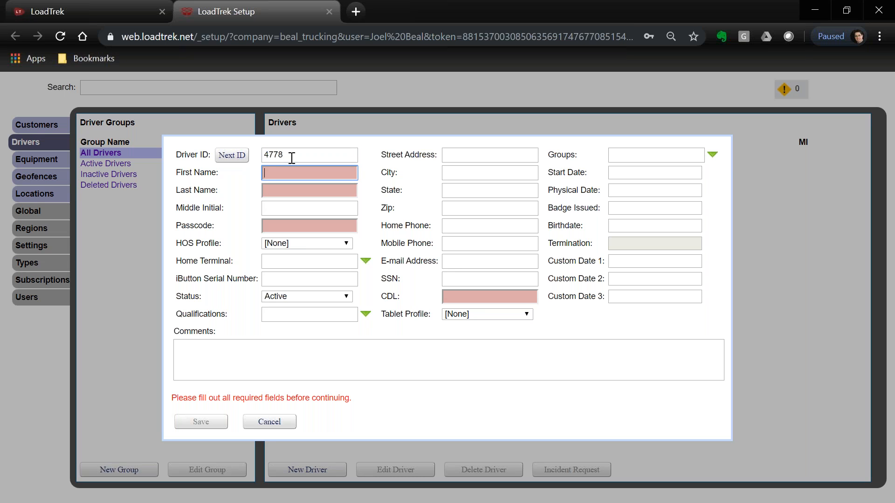
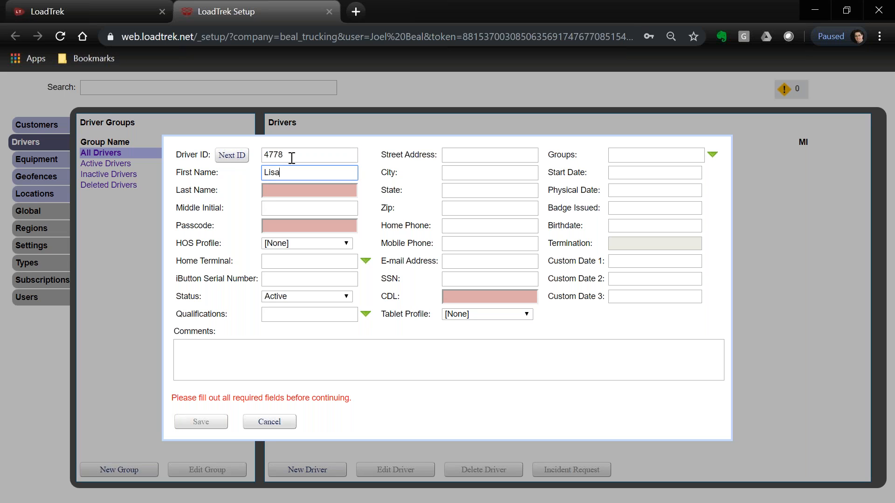
pyautogui.press('Tab')
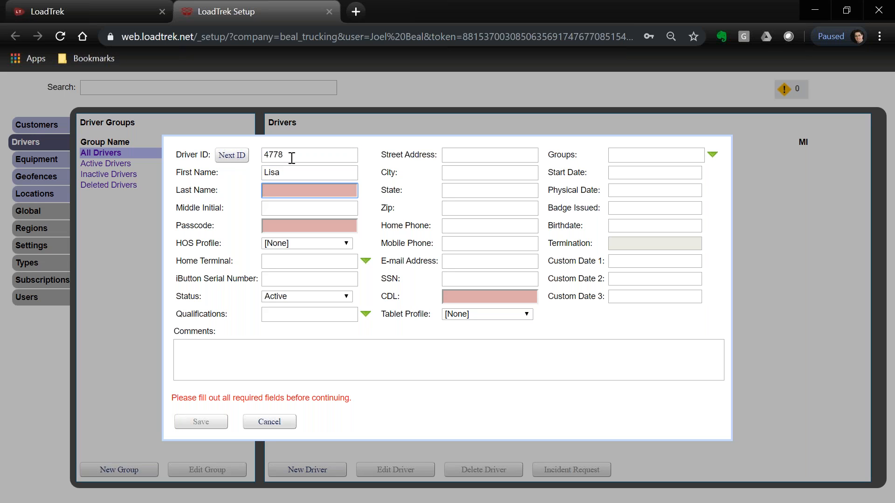
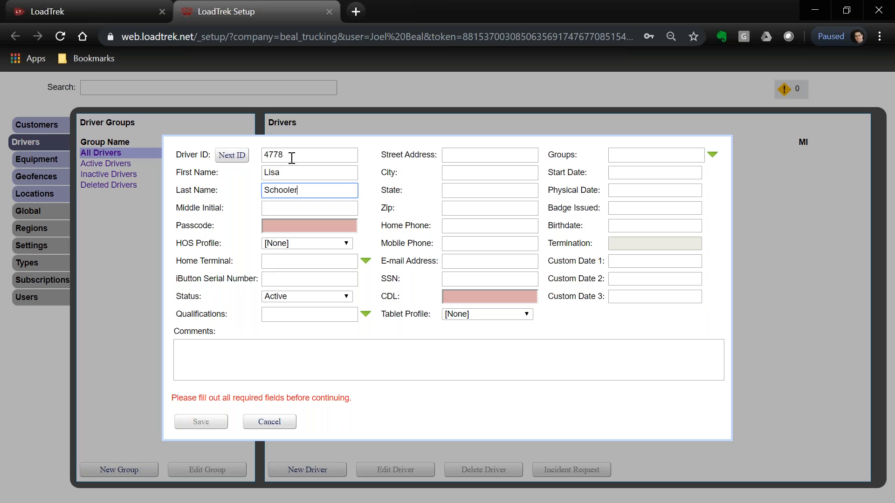
# Enter the driver's passcode and CDL number, then save the new driver.
pyautogui.press('Tab')
pyautogui.press('Tab')
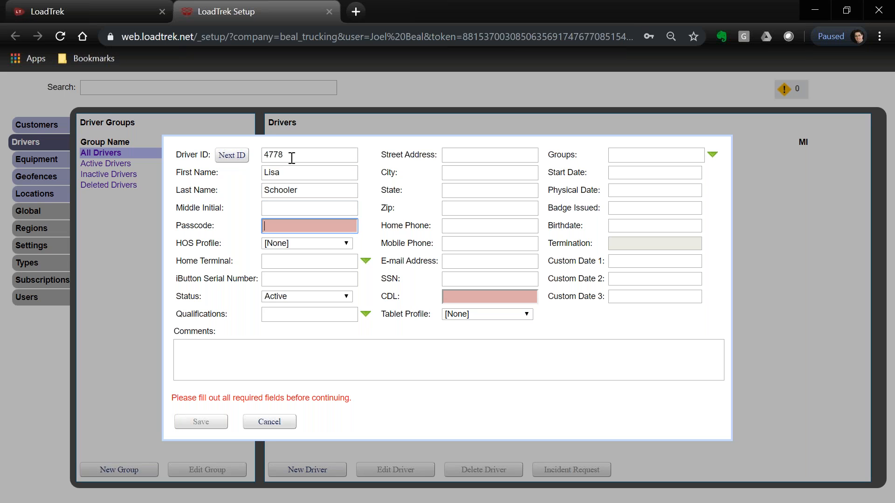
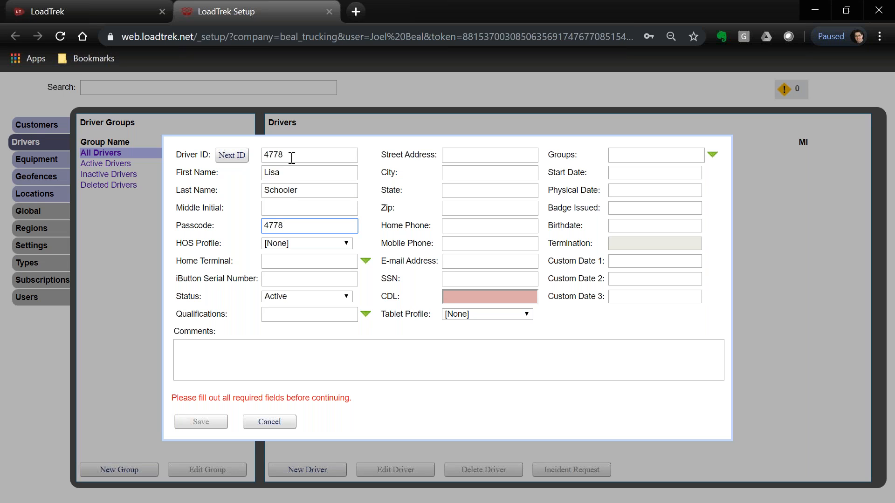
pyautogui.click(494, 295)
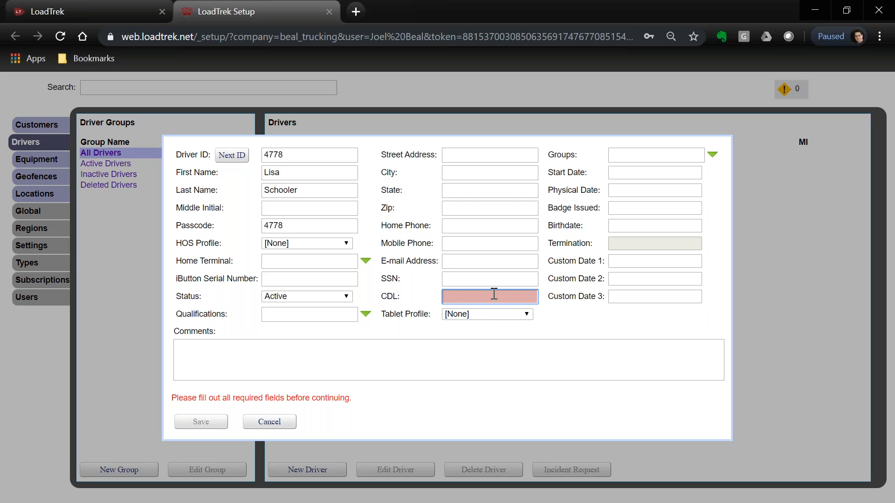
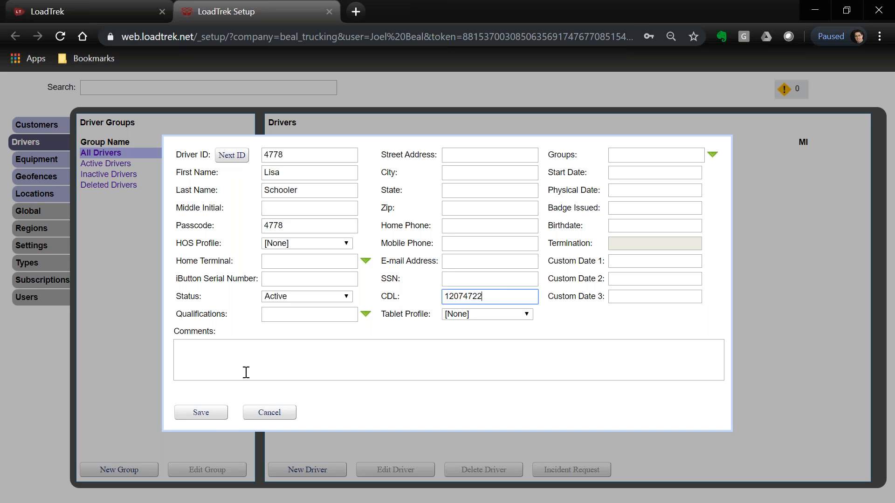
pyautogui.click(219, 413)
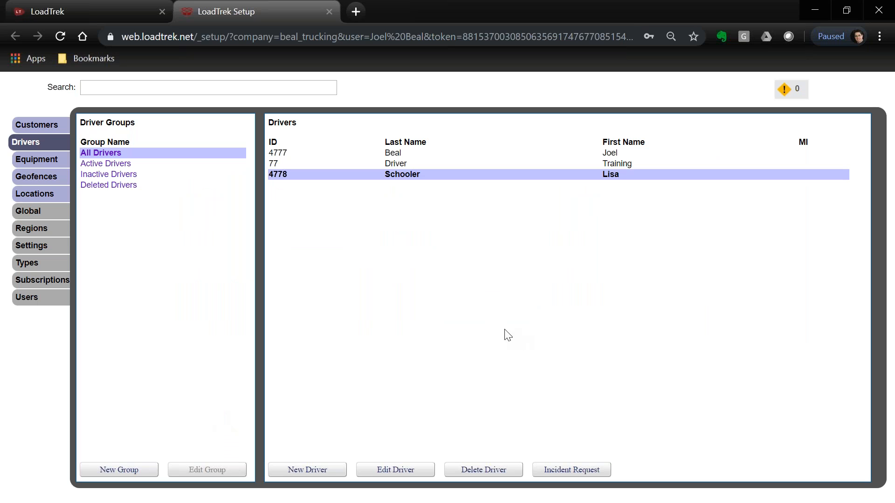
# Select driver 4778 in the list and reopen its record for editing.
pyautogui.click(405, 165)
pyautogui.click(405, 175)
pyautogui.click(404, 472)
pyautogui.click(270, 417)
pyautogui.doubleClick(405, 178)
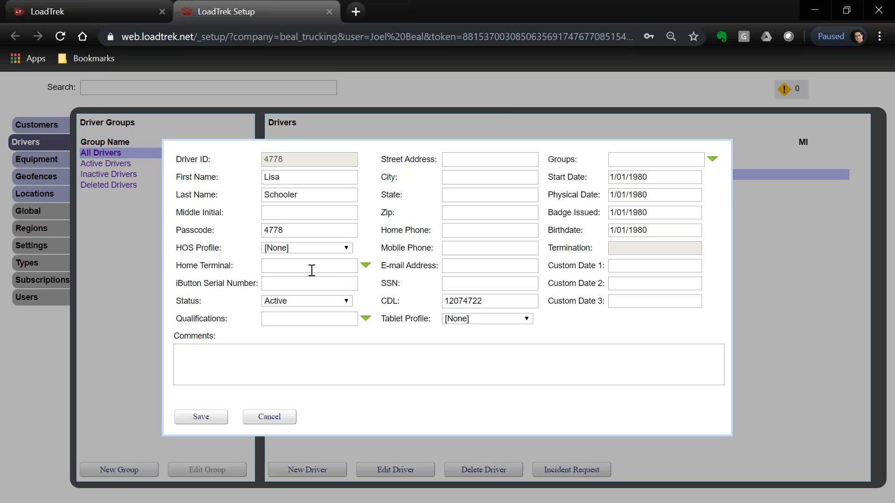
# Enter the driver's street address, city, state and zip code, then save the record.
pyautogui.click(478, 159)
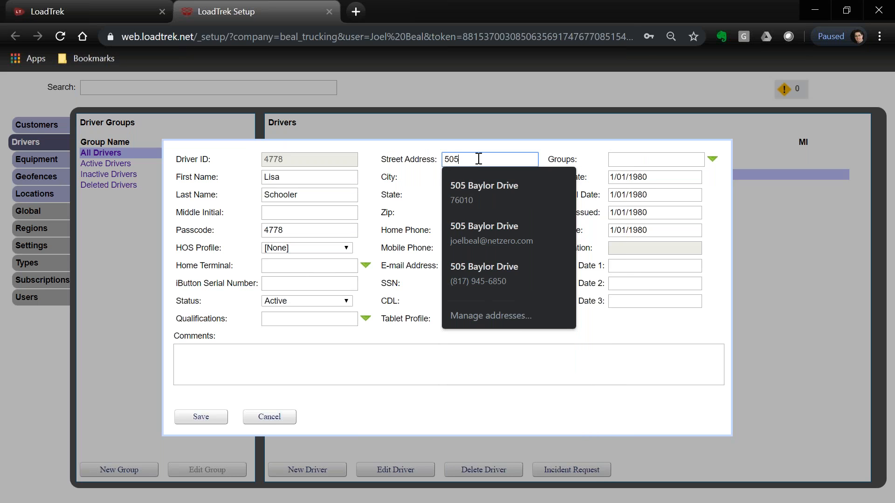
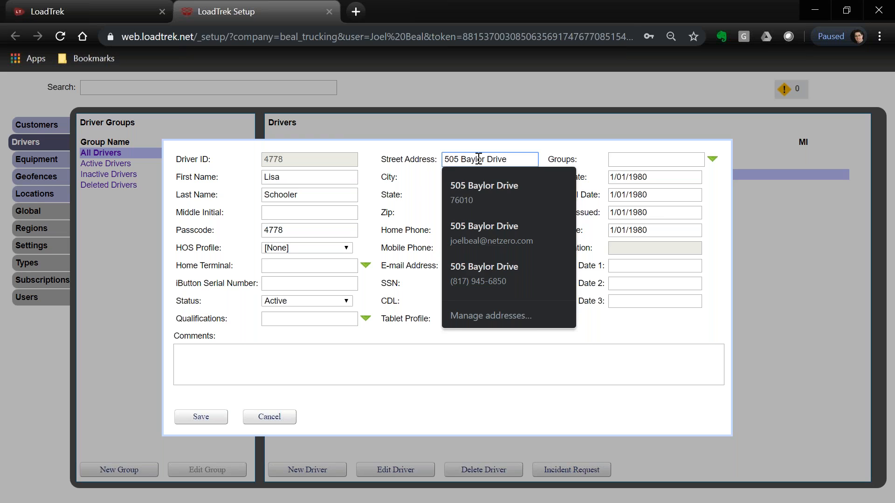
pyautogui.press('Tab')
pyautogui.write('Arlington')
pyautogui.press('Tab')
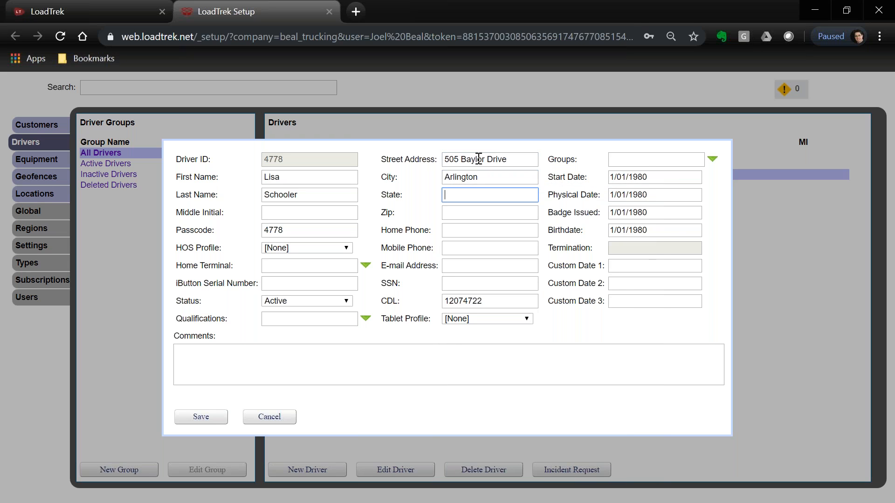
pyautogui.write('TX')
pyautogui.press('Tab')
pyautogui.write('76012')
pyautogui.press('Tab')
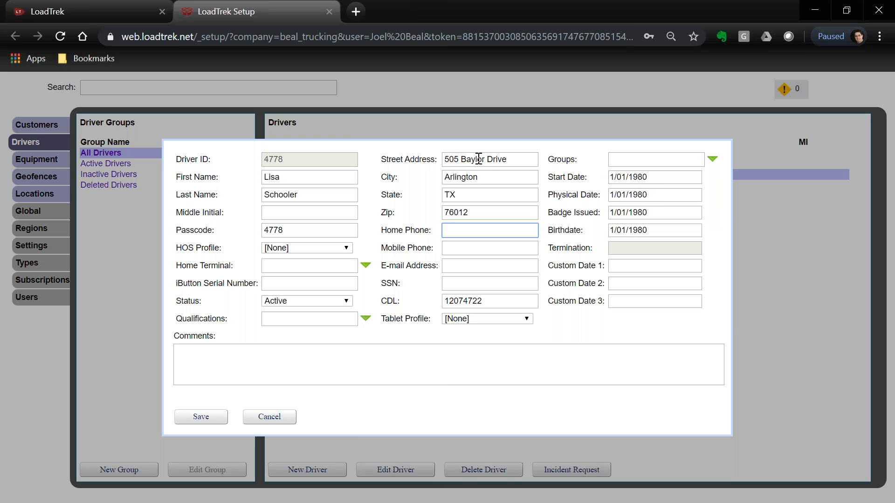
pyautogui.click(201, 419)
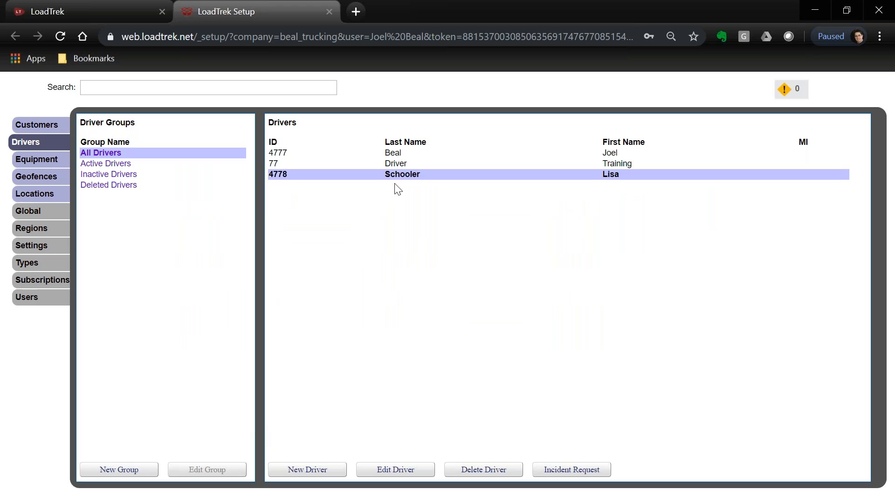
pyautogui.doubleClick(398, 175)
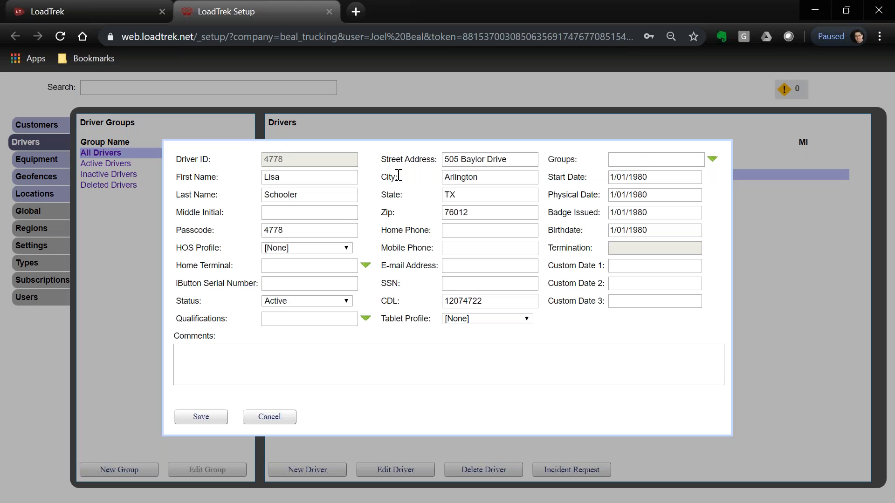
pyautogui.click(312, 302)
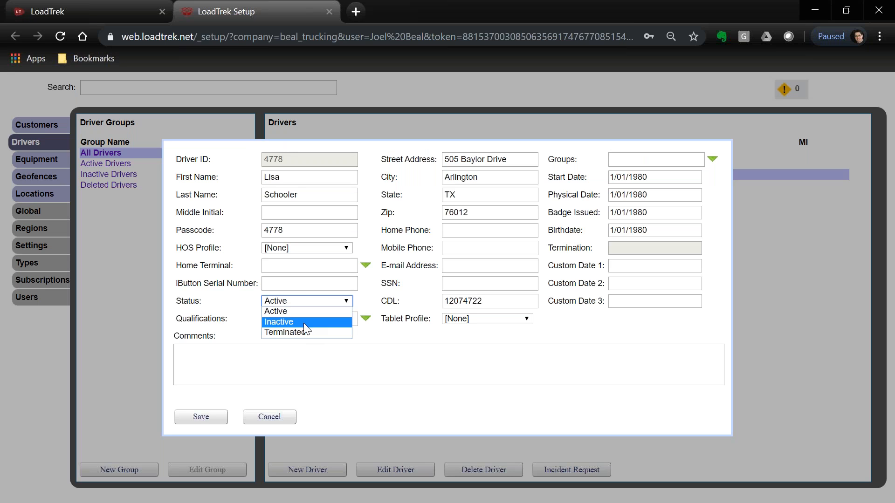
pyautogui.click(306, 323)
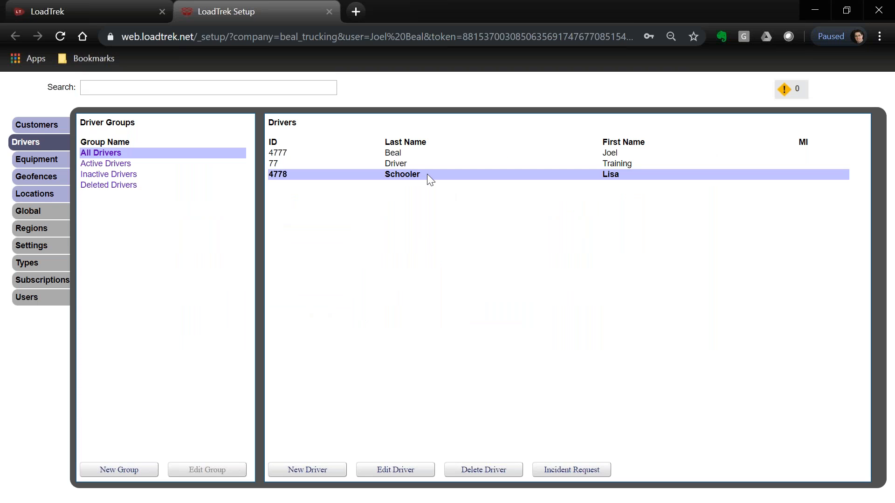
pyautogui.doubleClick(427, 175)
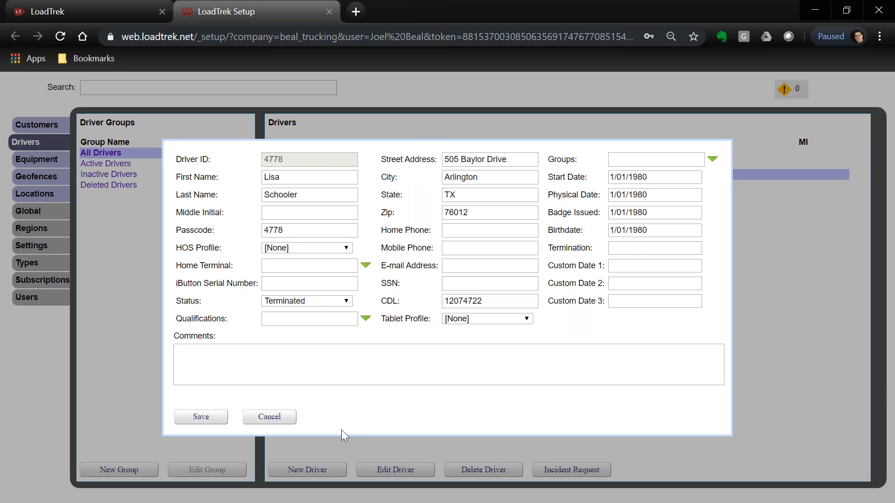
pyautogui.click(293, 422)
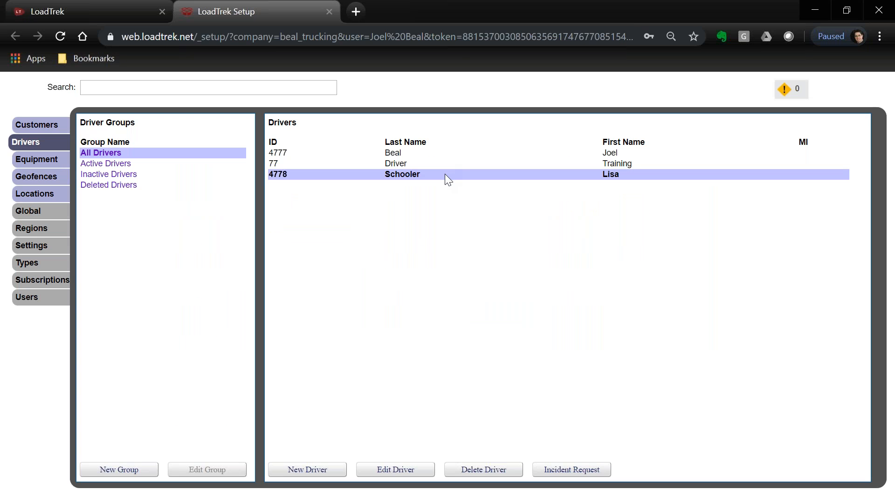
# Delete driver 4778, confirming the prompt, then return to the LoadTrek dashboard tab.
pyautogui.click(487, 472)
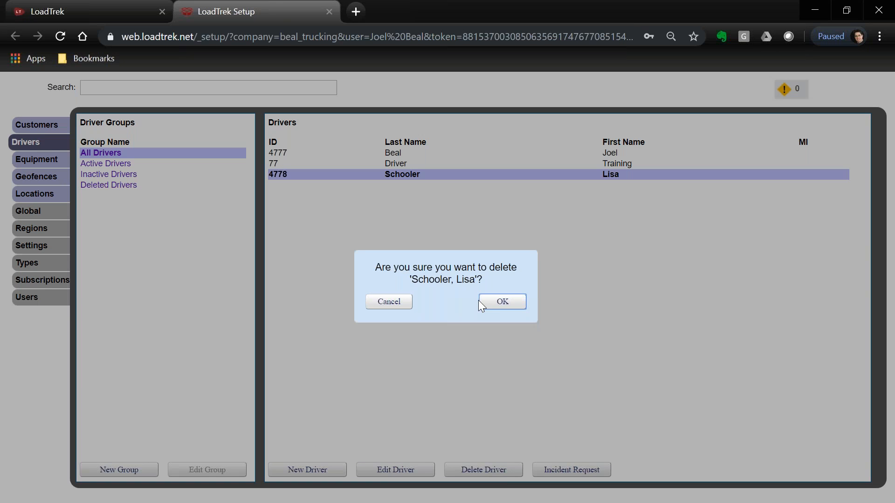
pyautogui.click(502, 302)
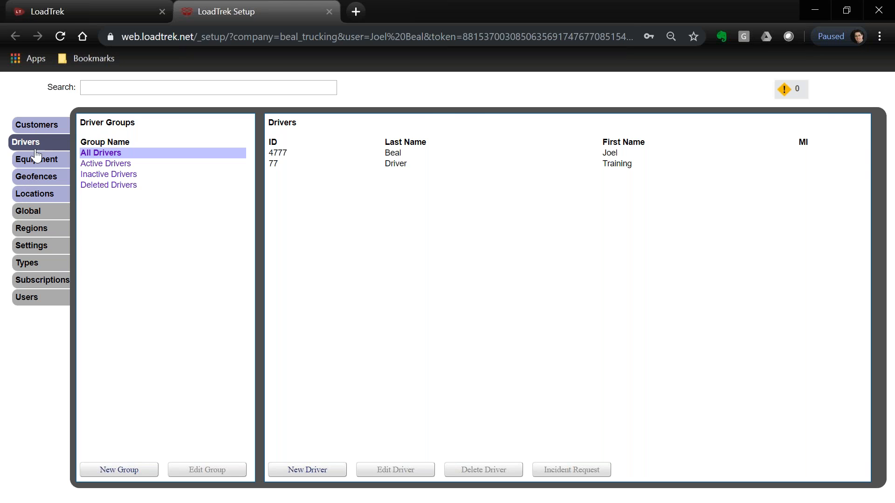
pyautogui.click(79, 11)
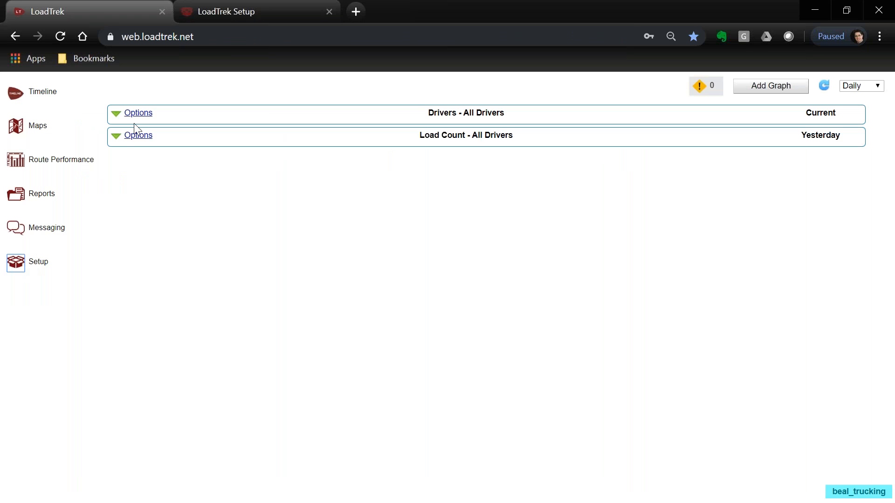
# In Setup's Locations list, start a new location named 'BTL Warehouse'.
pyautogui.click(253, 13)
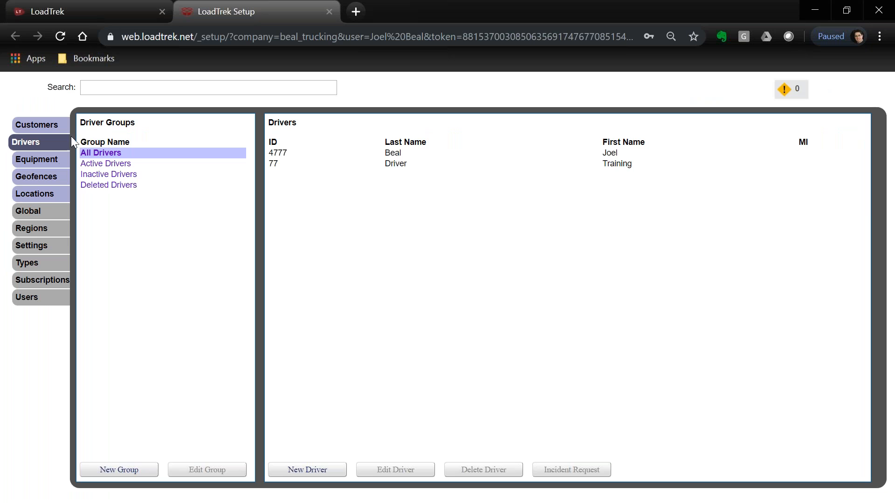
pyautogui.click(46, 200)
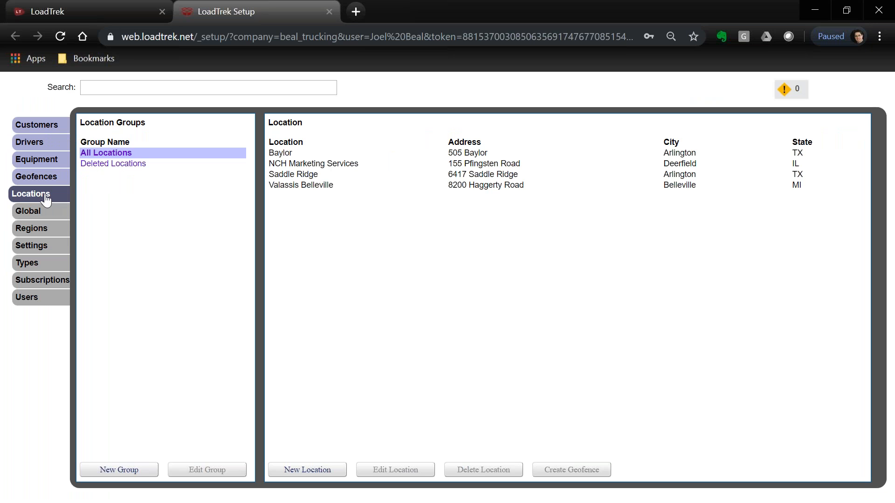
pyautogui.click(308, 471)
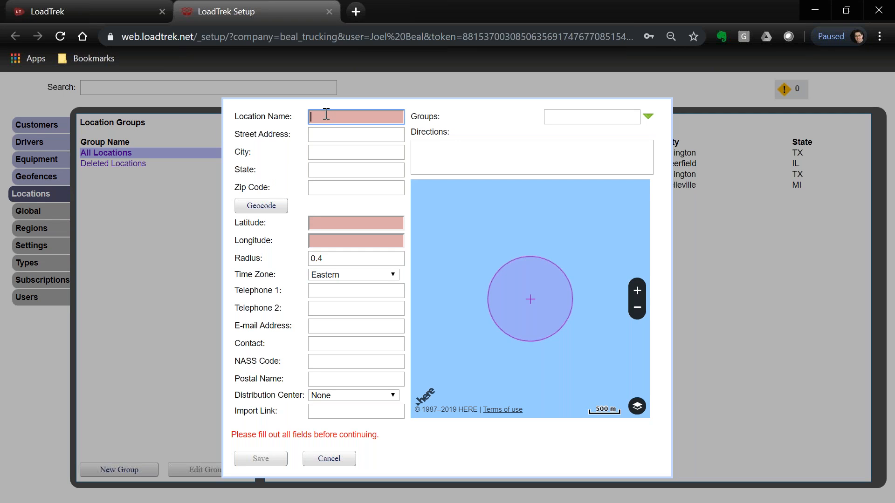
pyautogui.write('BTL Warehouse')
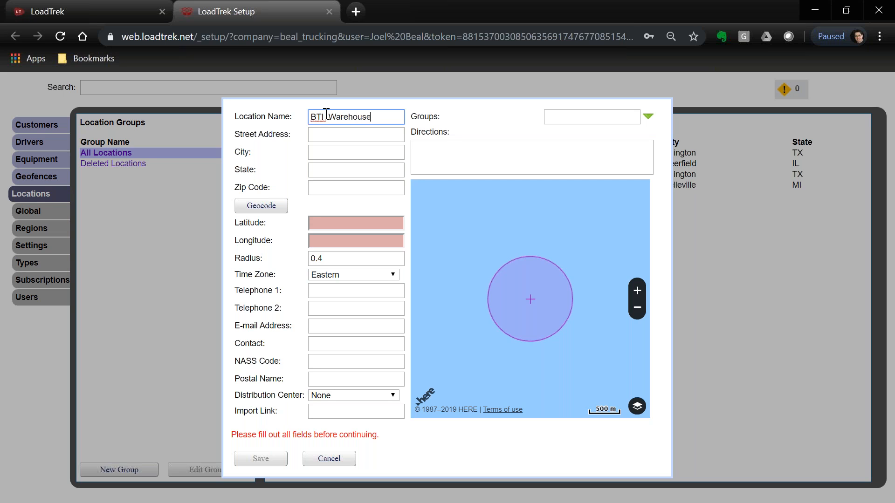
pyautogui.press('Tab')
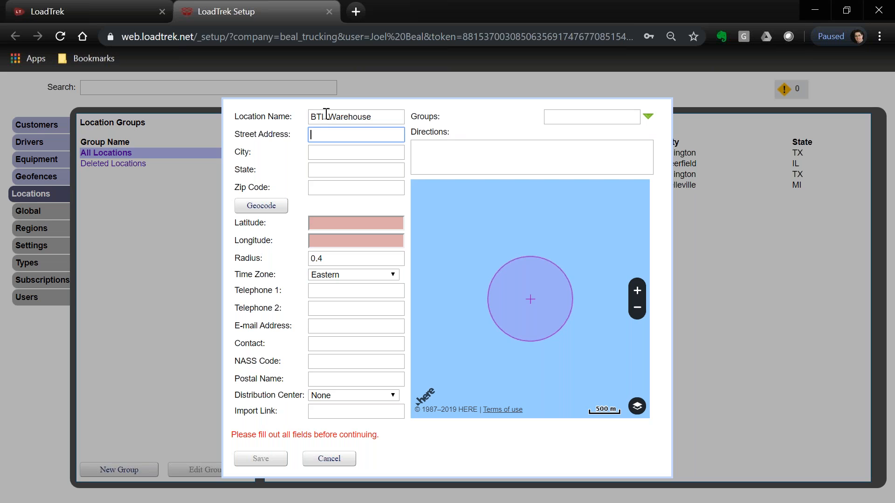
pyautogui.write('119 Fairview Street')
pyautogui.press('Tab')
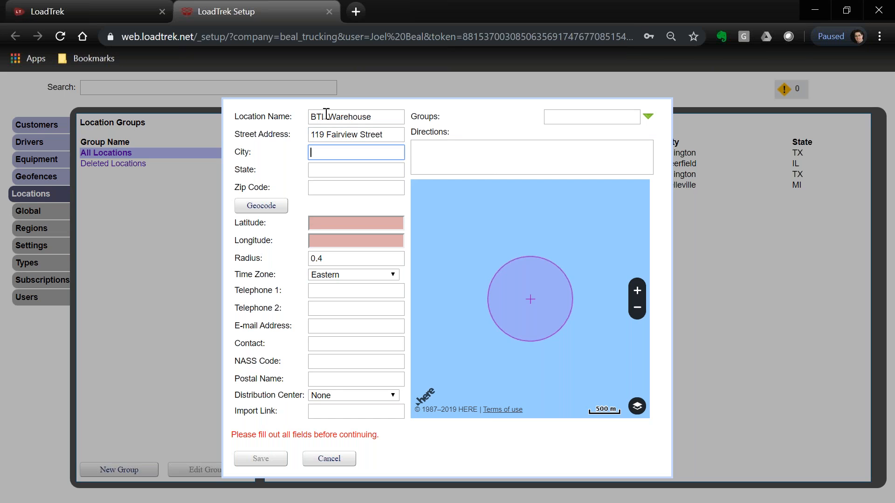
pyautogui.write('Arlington')
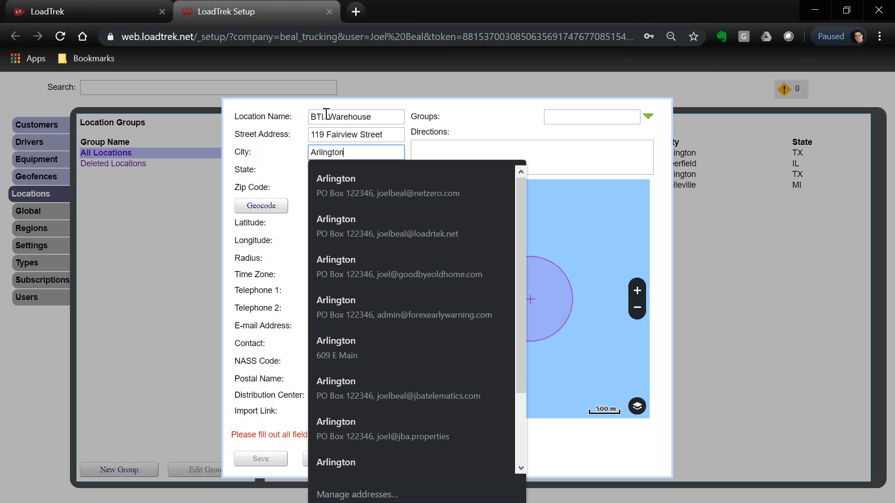
pyautogui.press('Tab')
pyautogui.write('TX')
pyautogui.press('Tab')
pyautogui.write('76010')
pyautogui.press('Tab')
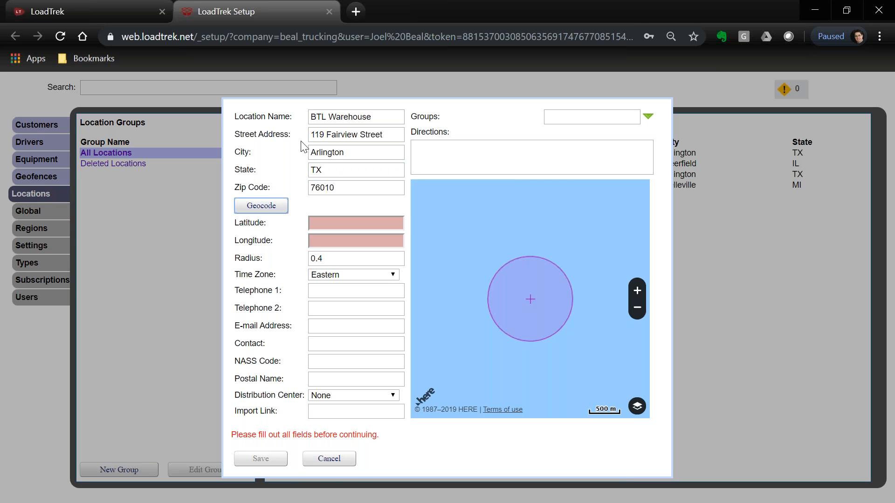
# Geocode the address to 32.7371, -97.0850 and zoom the map out to see the radius circle.
pyautogui.click(273, 209)
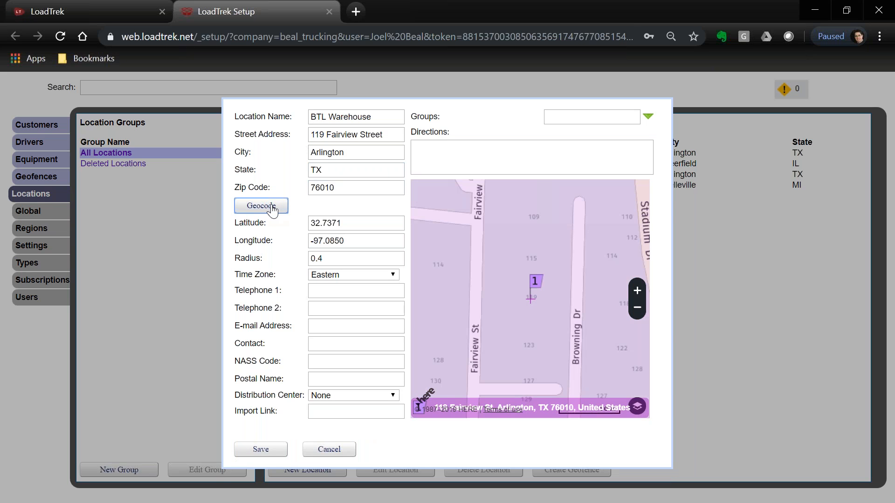
pyautogui.click(636, 311)
pyautogui.click(636, 311)
pyautogui.click(636, 311)
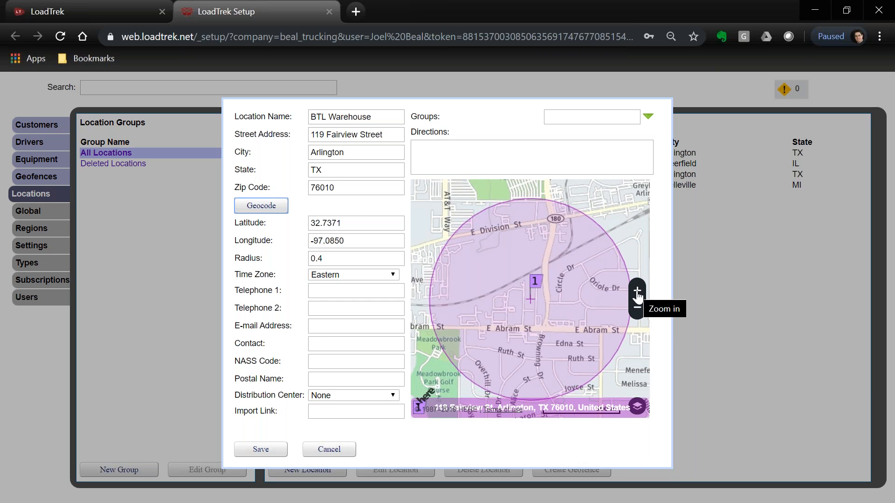
pyautogui.click(637, 310)
pyautogui.click(636, 310)
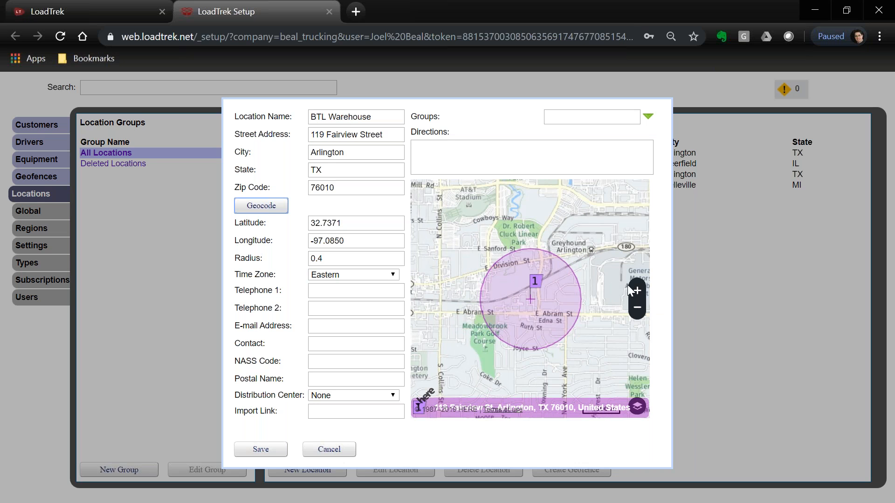
# Fine-tune the map zoom around Arlington to frame the warehouse marker and its radius circle.
pyautogui.click(637, 291)
pyautogui.click(635, 309)
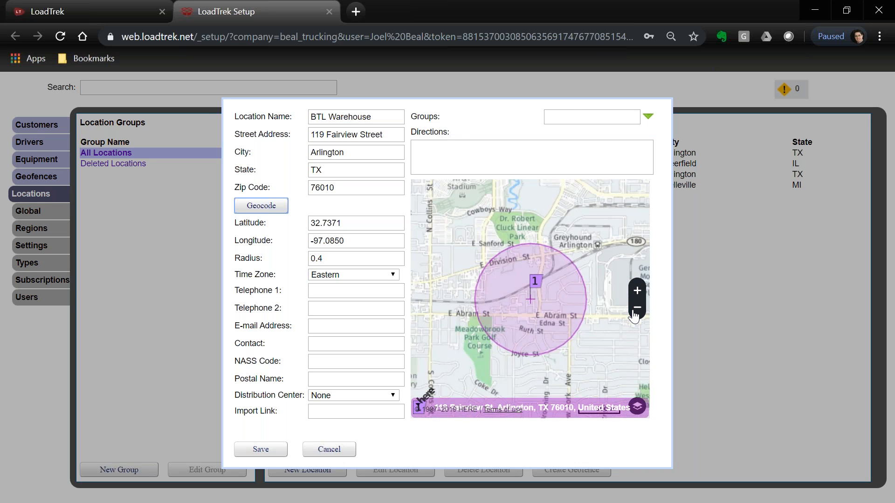
pyautogui.click(636, 310)
pyautogui.click(636, 311)
pyautogui.click(636, 293)
pyautogui.click(636, 293)
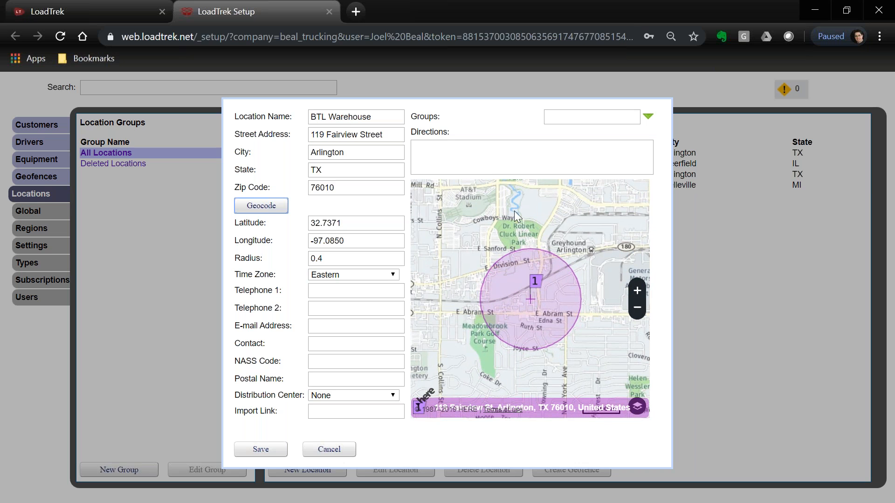
pyautogui.click(637, 290)
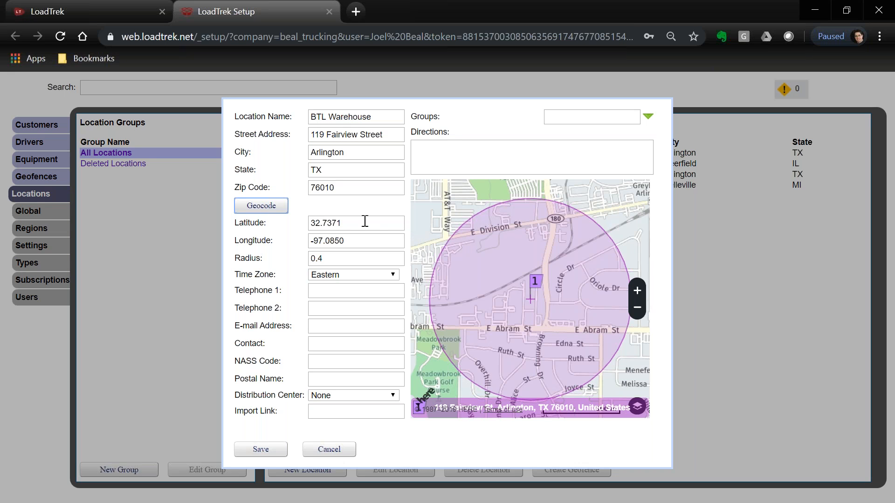
pyautogui.click(333, 260)
# Change the warehouse radius from 0.4 to 0.1.
pyautogui.press('BackSpace')
pyautogui.write('1')
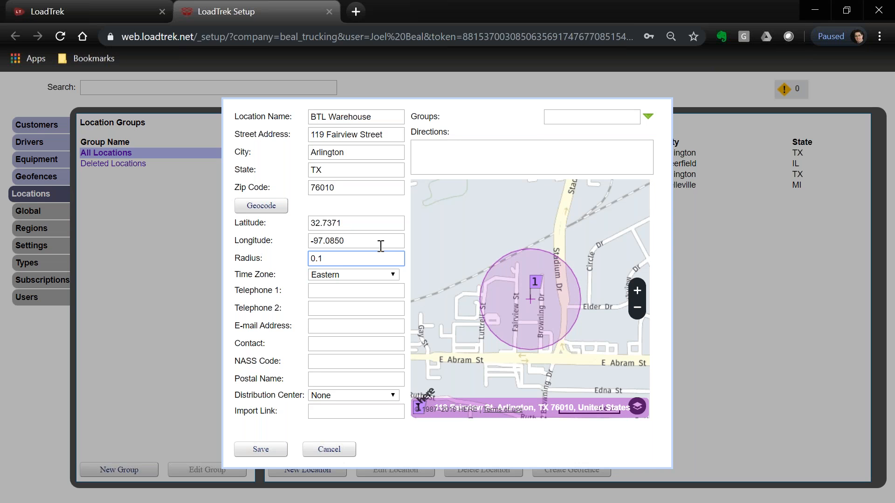
pyautogui.click(368, 116)
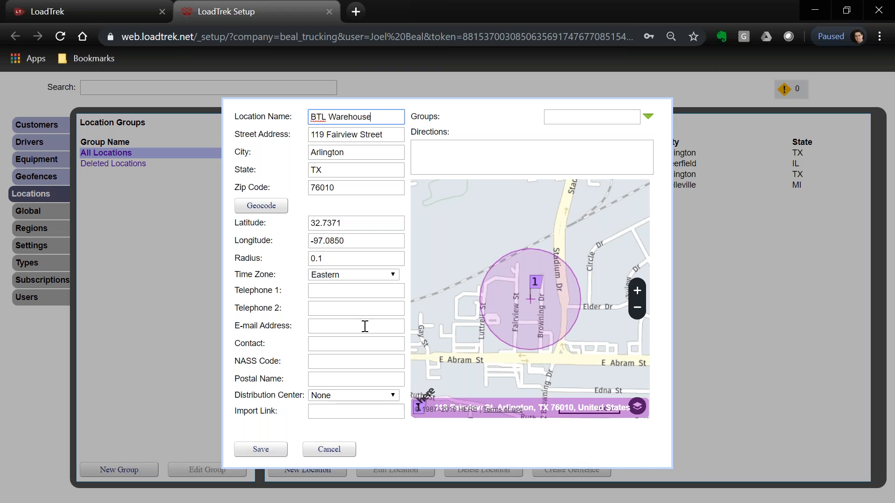
# Enter the directions 'Abram Street west to Fairview. North to warehouse.'.
pyautogui.click(446, 155)
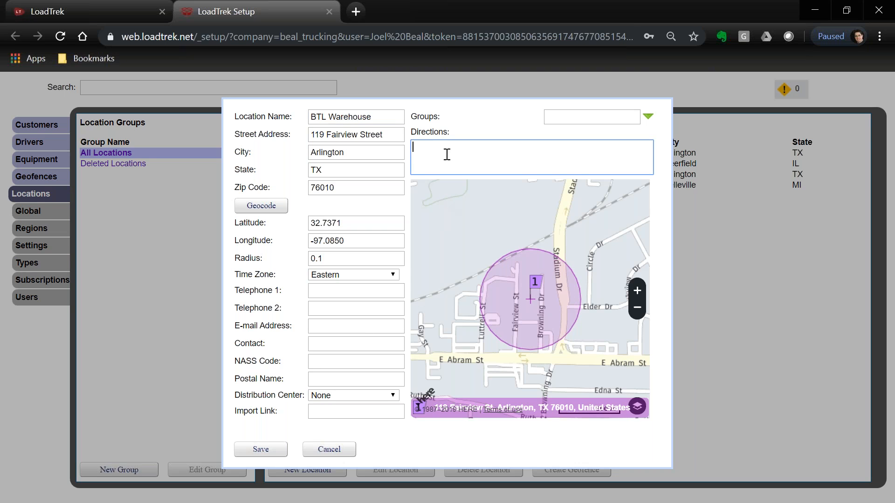
pyautogui.write('Abram Street west to Fairview.  North to ')
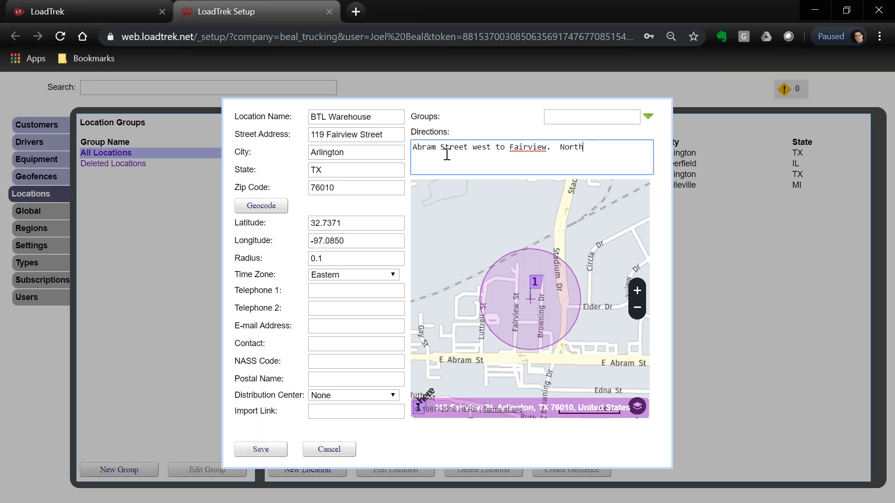
pyautogui.write('warehouse.')
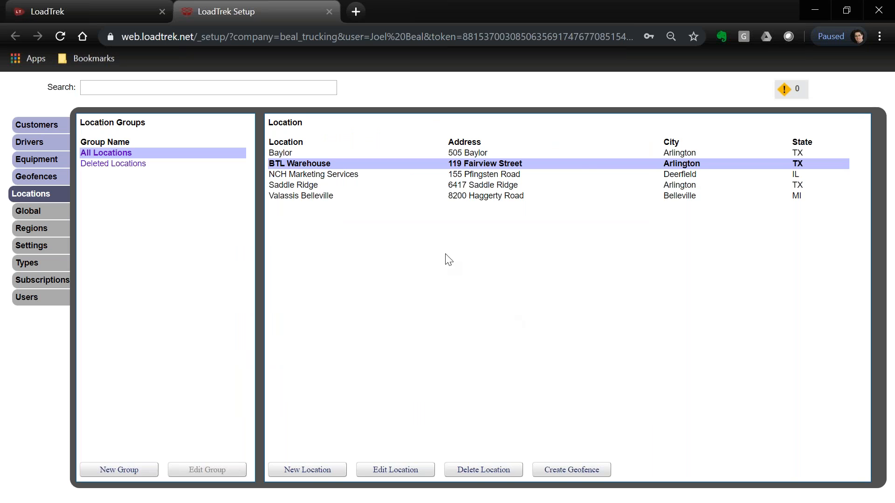
# Double-click the BTL Warehouse row to reopen its location details.
pyautogui.doubleClick(311, 164)
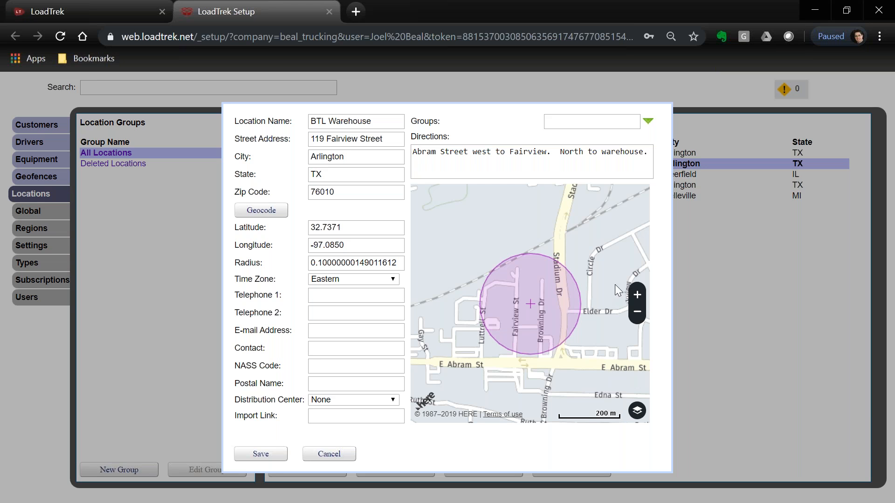
# Zoom in on the warehouse and switch the map to Satellite view.
pyautogui.click(637, 295)
pyautogui.click(637, 294)
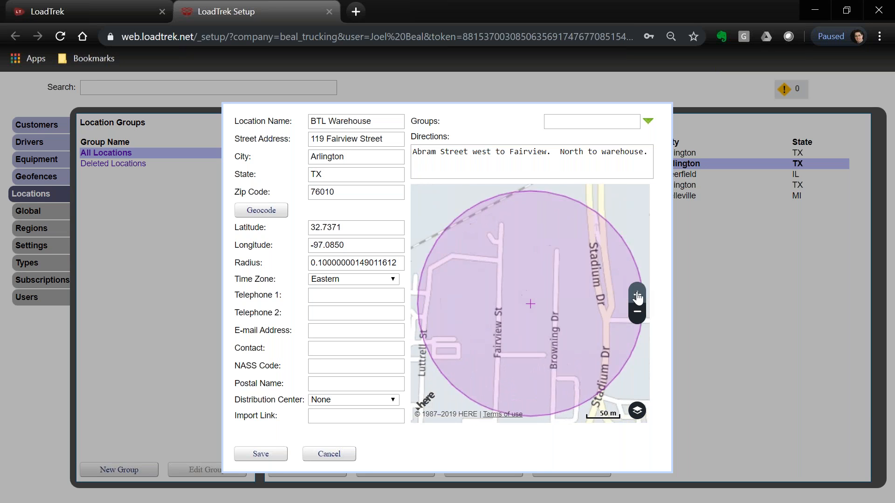
pyautogui.click(637, 413)
pyautogui.click(547, 355)
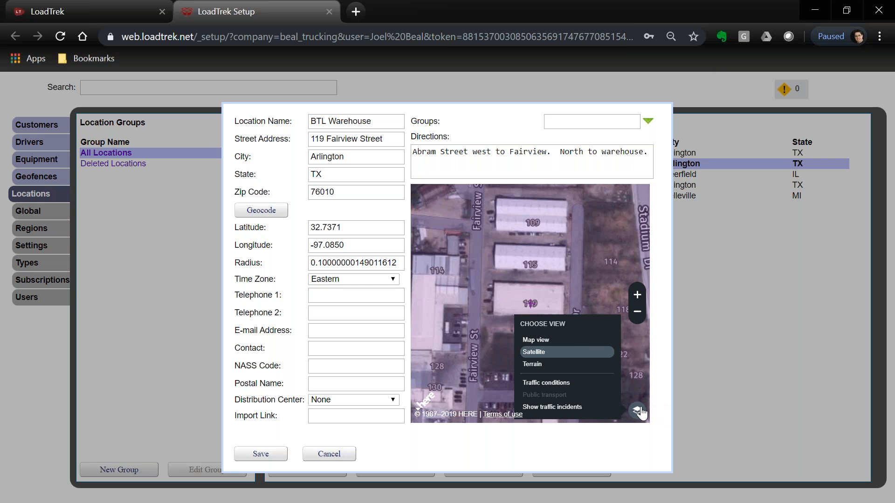
pyautogui.click(637, 410)
# Pan to the lot south of building 119, zoom out, and finish the BTL Warehouse name.
pyautogui.moveTo(589, 289)
pyautogui.mouseDown()
pyautogui.moveTo(561, 345)
pyautogui.moveTo(585, 311)
pyautogui.moveTo(585, 281)
pyautogui.moveTo(602, 288)
pyautogui.mouseUp()
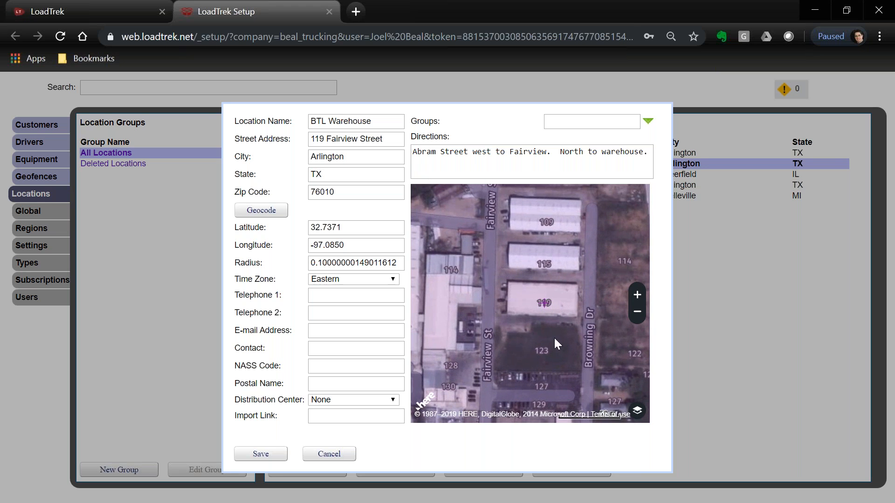
pyautogui.moveTo(598, 354); pyautogui.dragTo(617, 364)
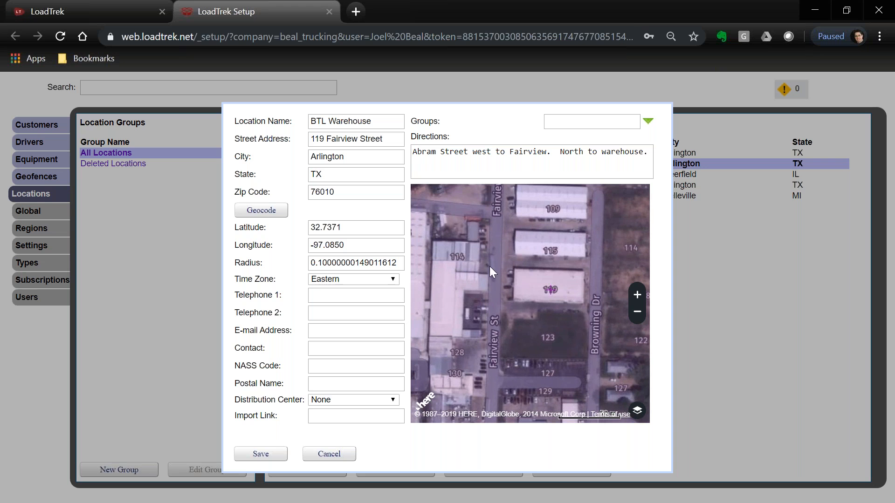
pyautogui.click(638, 313)
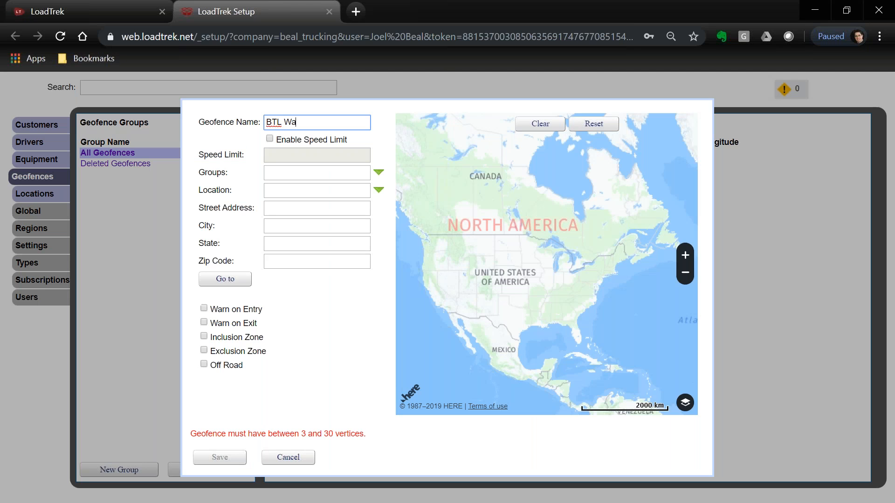
pyautogui.write('rehouse')
# Choose BTL Warehouse from the saved locations as the geofence location.
pyautogui.click(360, 192)
pyautogui.click(378, 191)
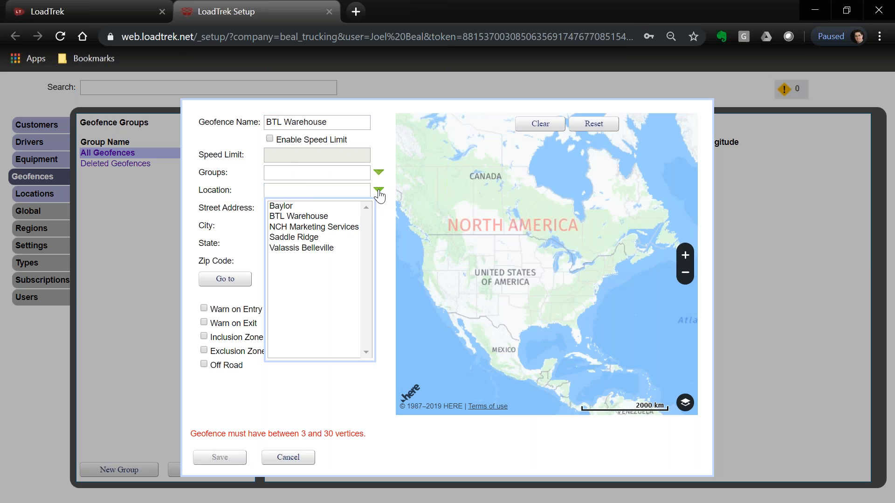
pyautogui.click(301, 217)
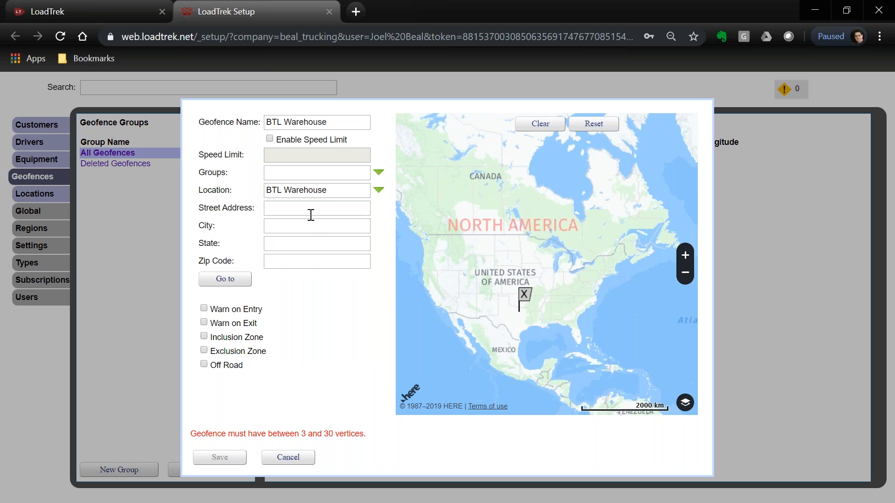
# Zoom in on the warehouse near Browning Dr in Arlington and switch to satellite imagery.
pyautogui.scroll(3, 523, 327)
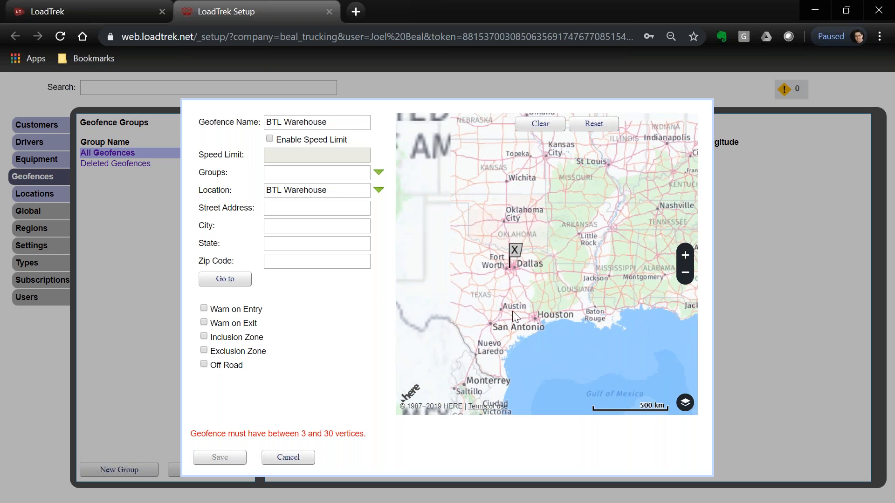
pyautogui.scroll(3, 519, 282)
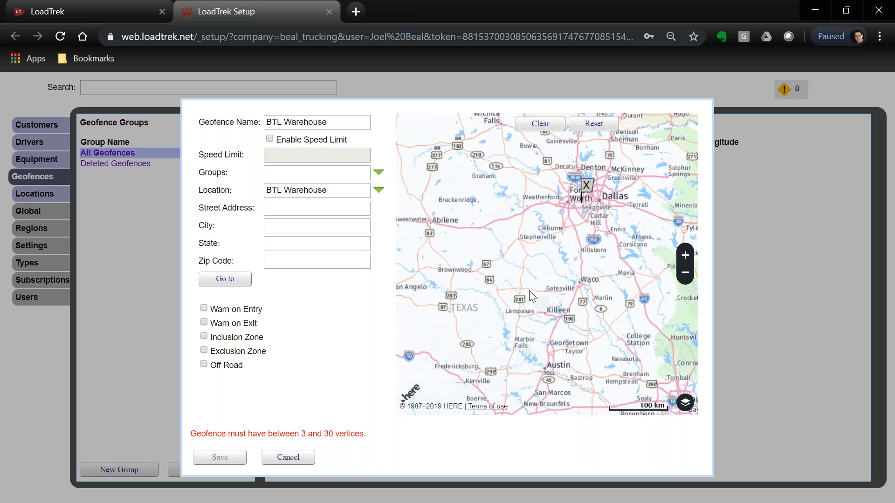
pyautogui.click(685, 256)
pyautogui.click(686, 256)
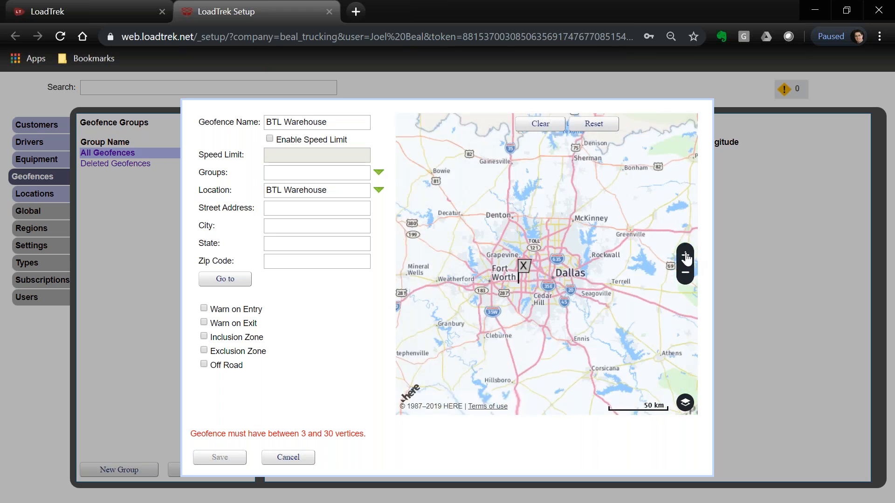
pyautogui.scroll(1, 582, 341)
pyautogui.moveTo(516, 337); pyautogui.dragTo(608, 326)
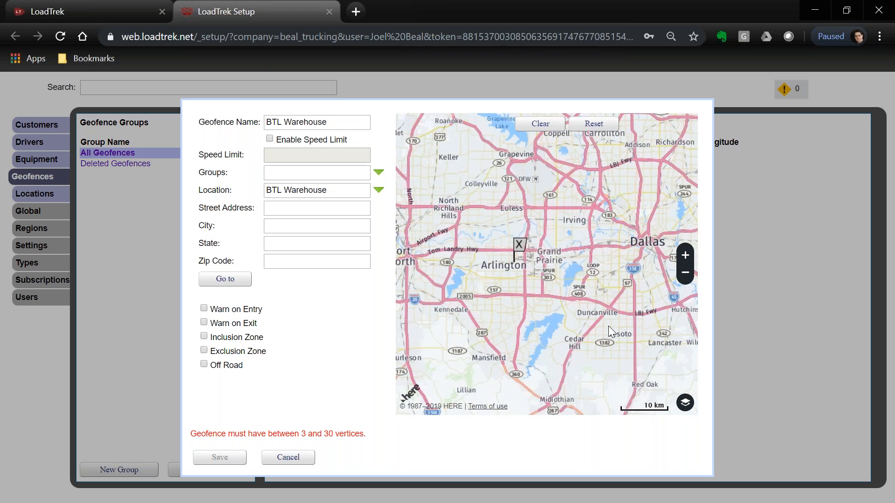
pyautogui.scroll(1, 558, 308)
pyautogui.moveTo(488, 265); pyautogui.dragTo(555, 337)
pyautogui.scroll(2, 557, 334)
pyautogui.moveTo(563, 228); pyautogui.dragTo(553, 301)
pyautogui.scroll(2, 553, 301)
pyautogui.moveTo(472, 258); pyautogui.dragTo(539, 315)
pyautogui.scroll(1, 542, 314)
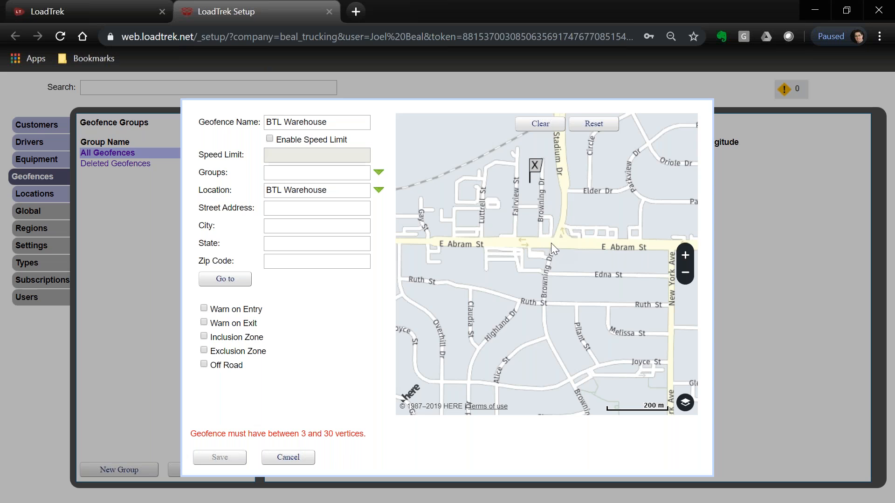
pyautogui.moveTo(512, 289); pyautogui.dragTo(512, 315)
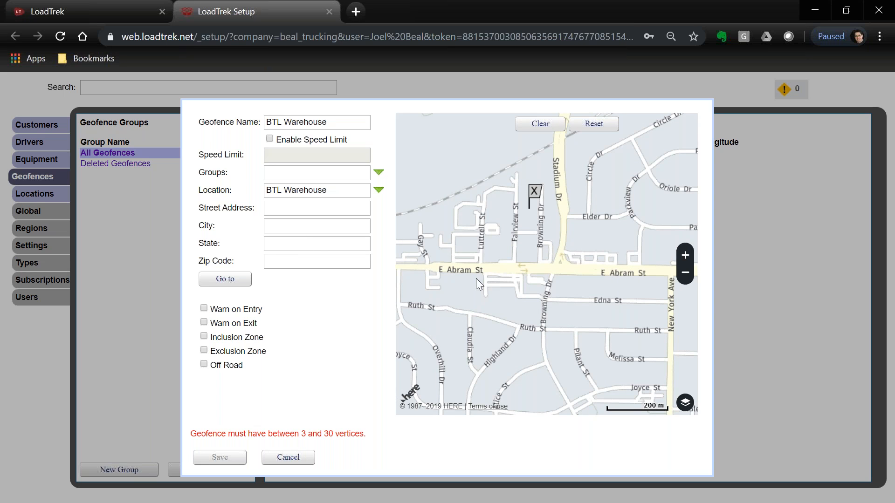
pyautogui.moveTo(525, 267); pyautogui.dragTo(533, 334)
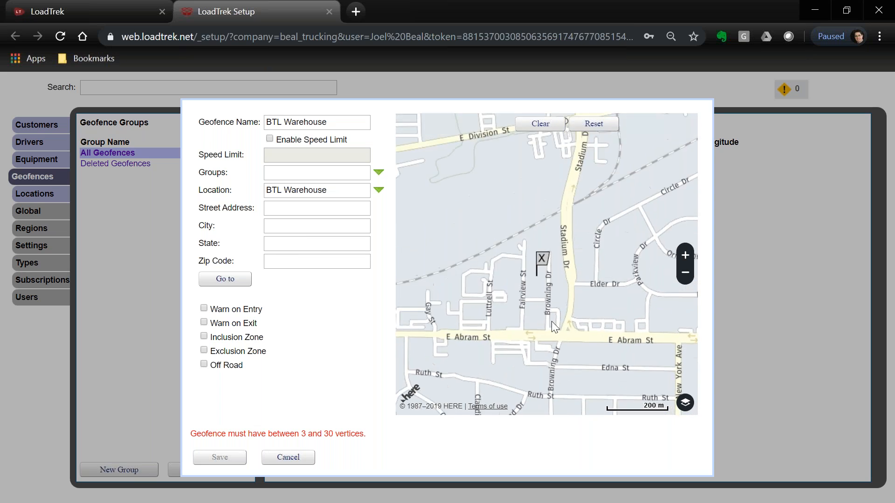
pyautogui.scroll(1, 552, 320)
pyautogui.scroll(1, 559, 272)
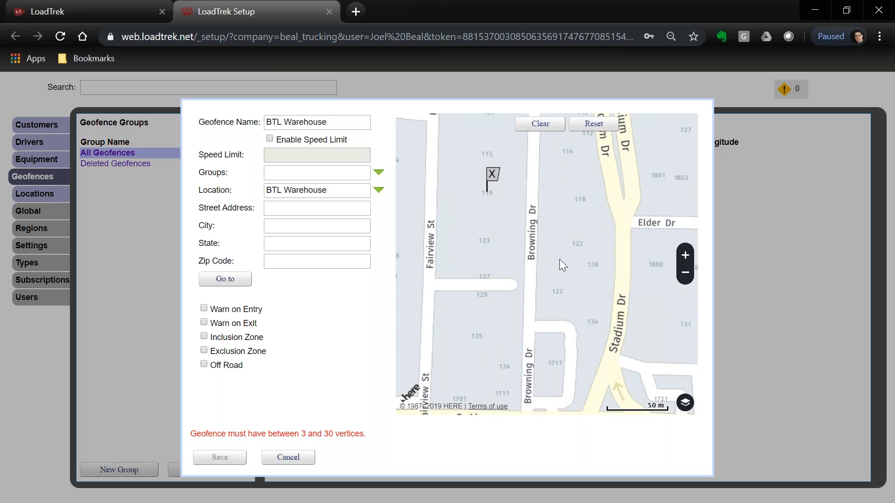
pyautogui.moveTo(561, 261); pyautogui.dragTo(598, 297)
pyautogui.click(685, 403)
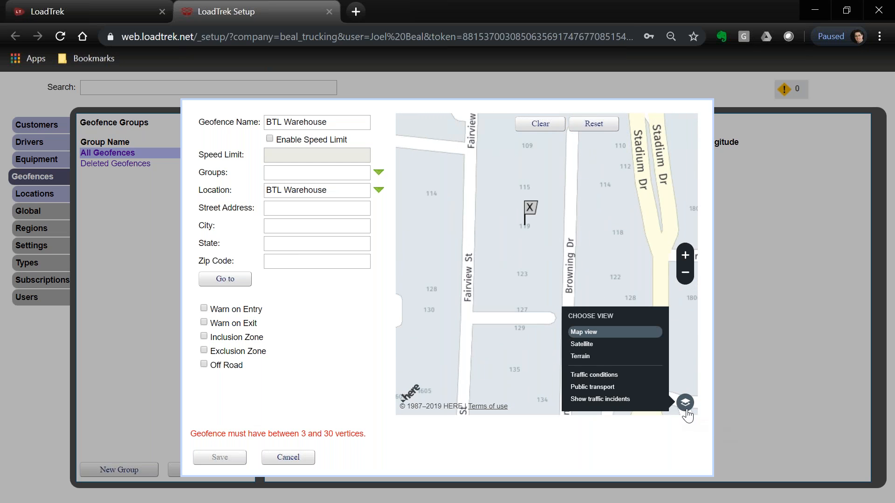
pyautogui.click(599, 349)
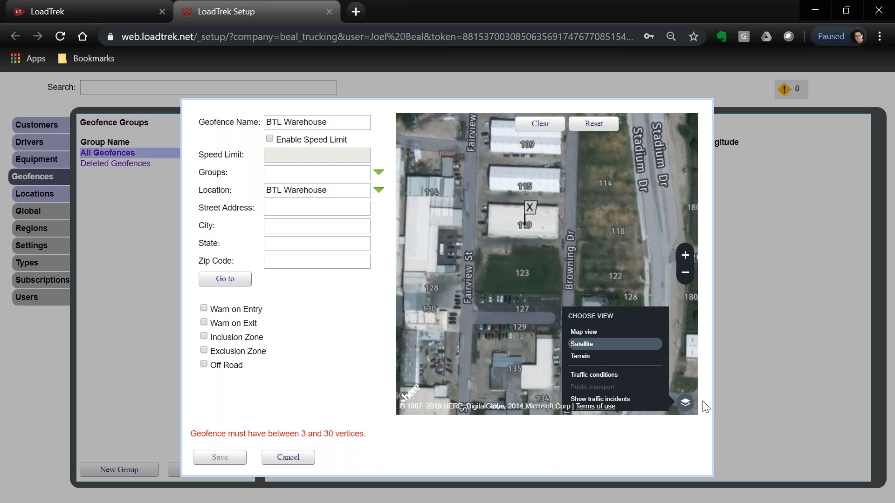
pyautogui.click(681, 404)
# Outline building 119 with a four-cornered polygon, then pull one corner further down.
pyautogui.moveTo(599, 265); pyautogui.dragTo(599, 333)
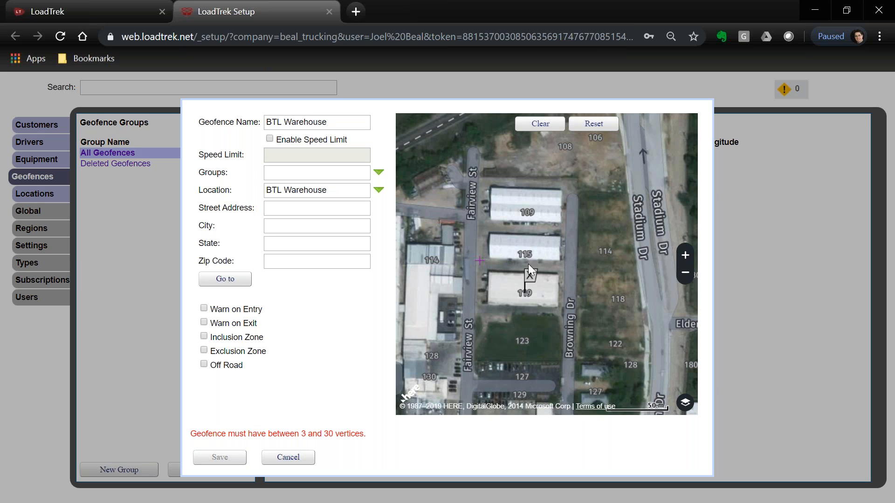
pyautogui.click(563, 263)
pyautogui.click(564, 312)
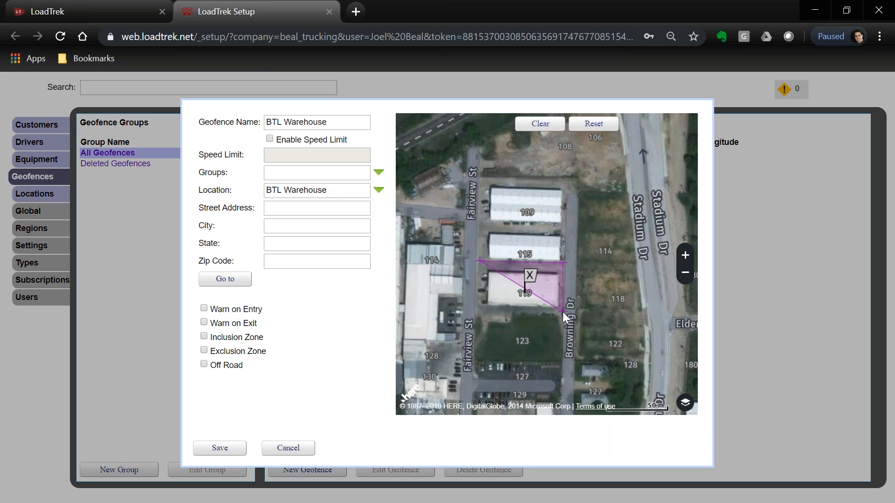
pyautogui.click(478, 311)
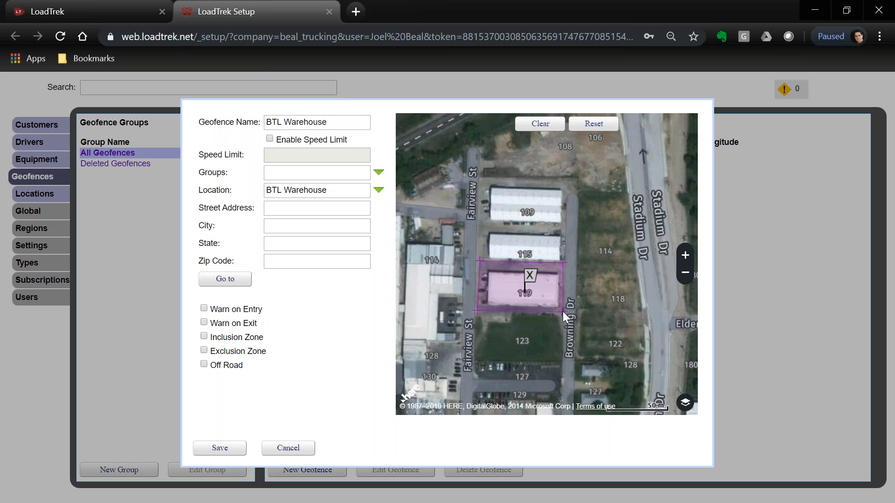
pyautogui.moveTo(563, 312); pyautogui.dragTo(525, 325)
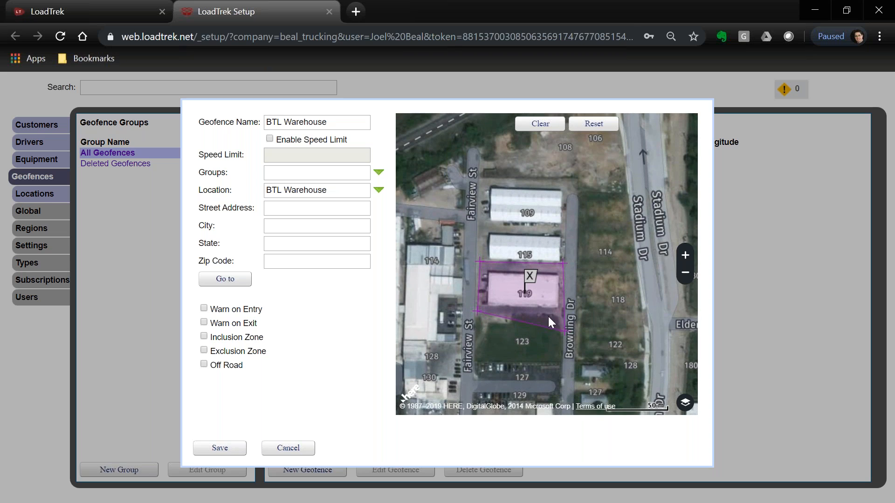
# Clear the outline and redraw it around building 119 and lot 123, squaring the left edge.
pyautogui.click(540, 125)
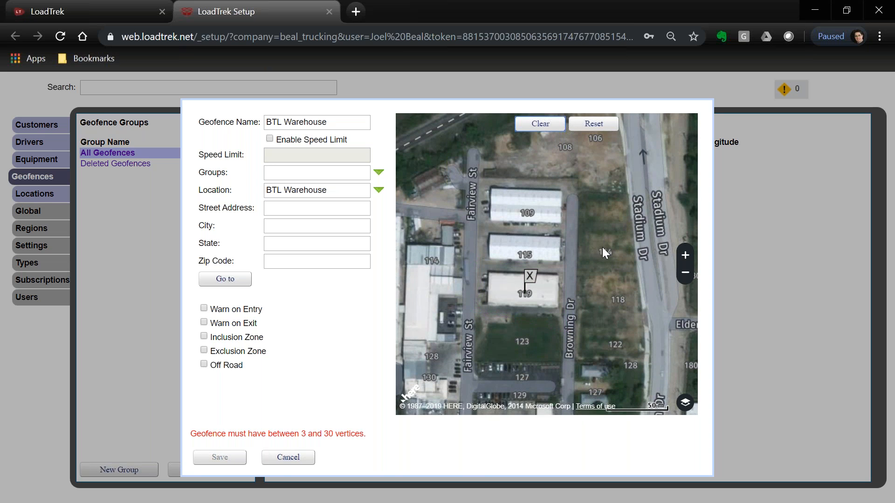
pyautogui.click(480, 261)
pyautogui.click(579, 265)
pyautogui.doubleClick(572, 362)
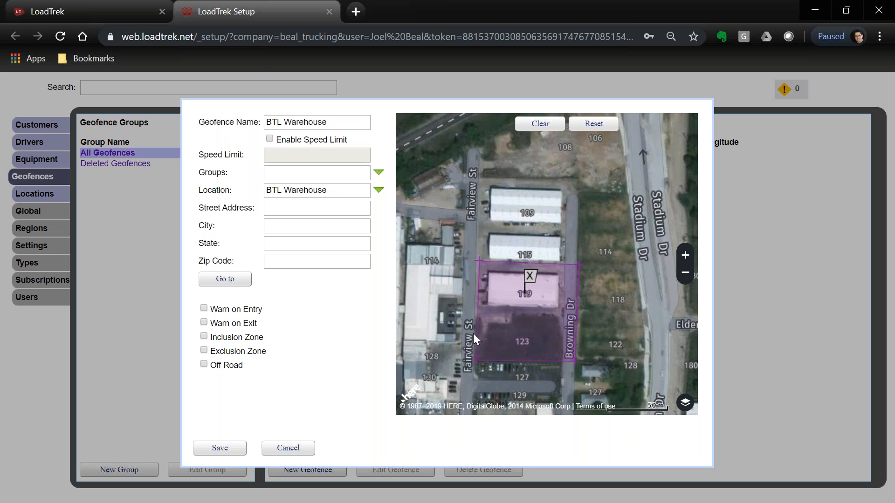
pyautogui.click(510, 328)
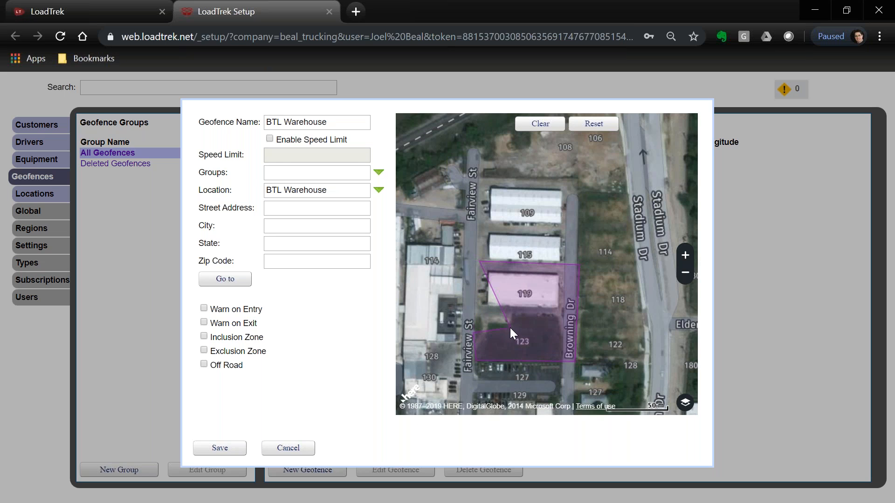
pyautogui.click(513, 312)
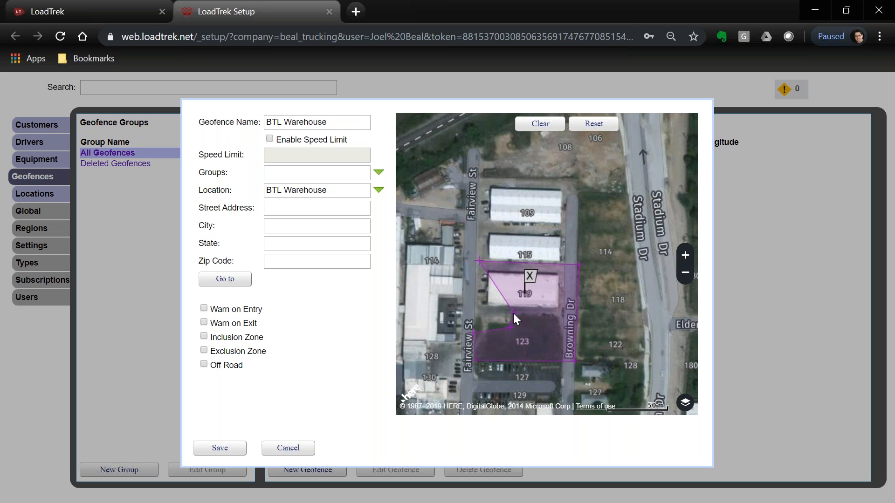
pyautogui.click(476, 312)
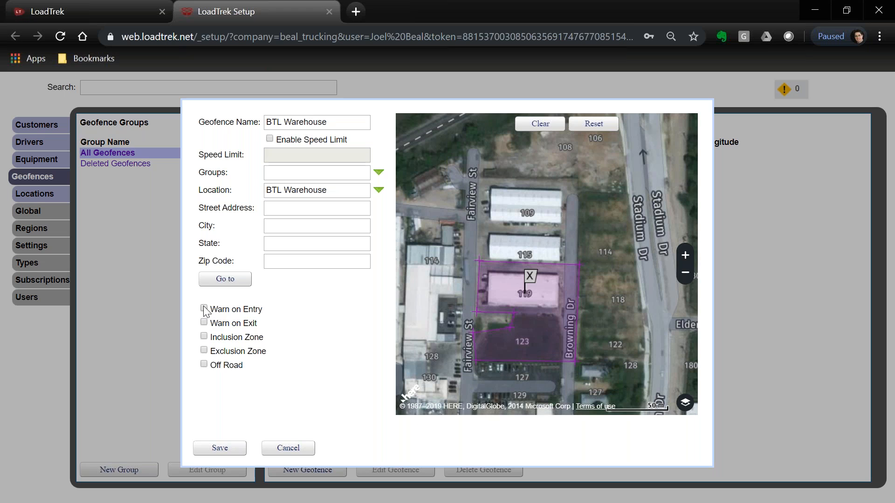
# Turn on Warn on Exit and a 15 speed limit, then save the BTL Warehouse geofence.
pyautogui.click(204, 323)
pyautogui.click(270, 139)
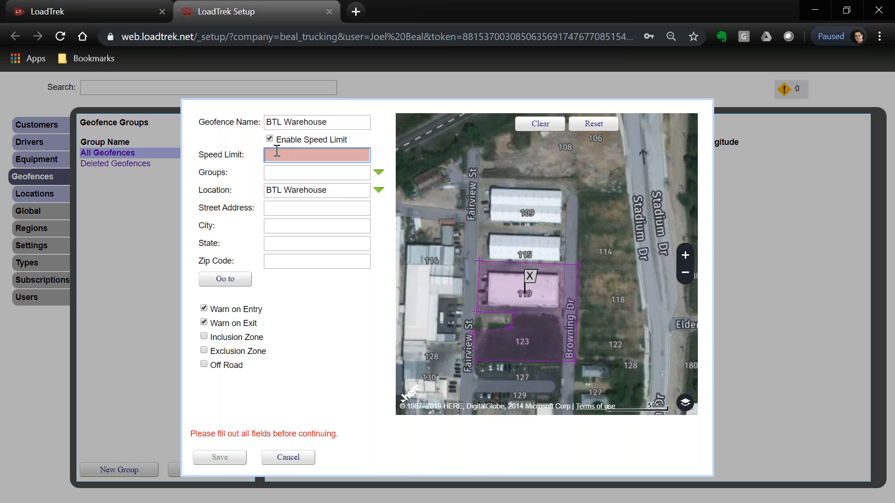
pyautogui.write('15')
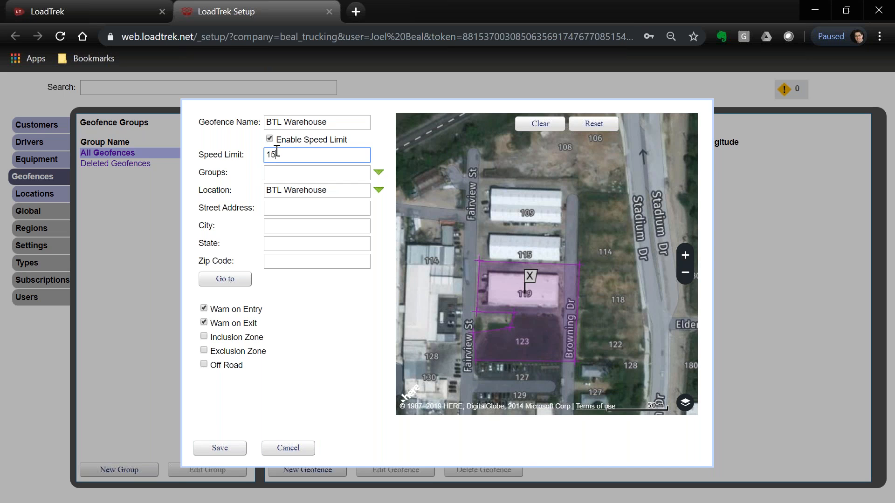
pyautogui.click(218, 451)
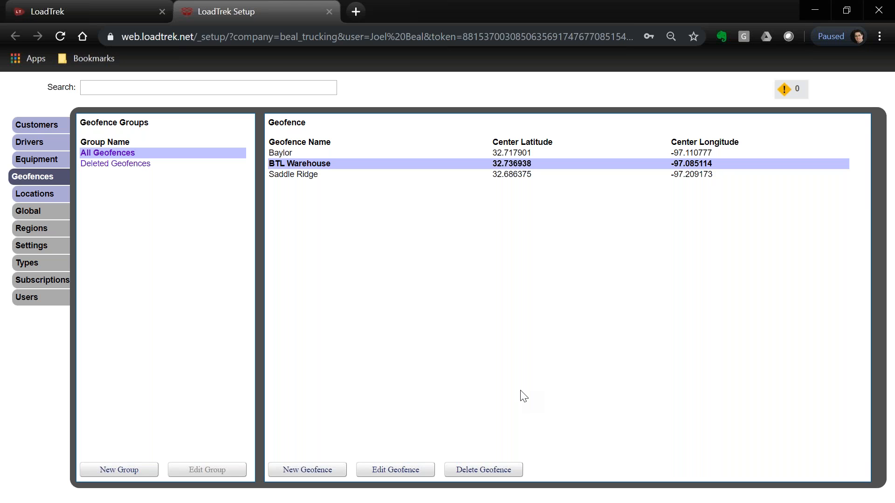
# Create a new geofence named 'Low Clearance - Warehouse'.
pyautogui.click(321, 474)
pyautogui.click(307, 120)
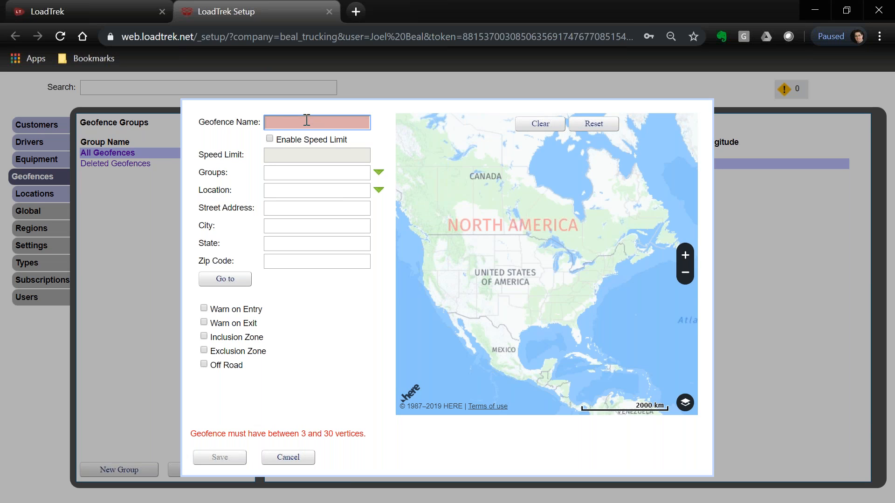
pyautogui.write('Low Clearance')
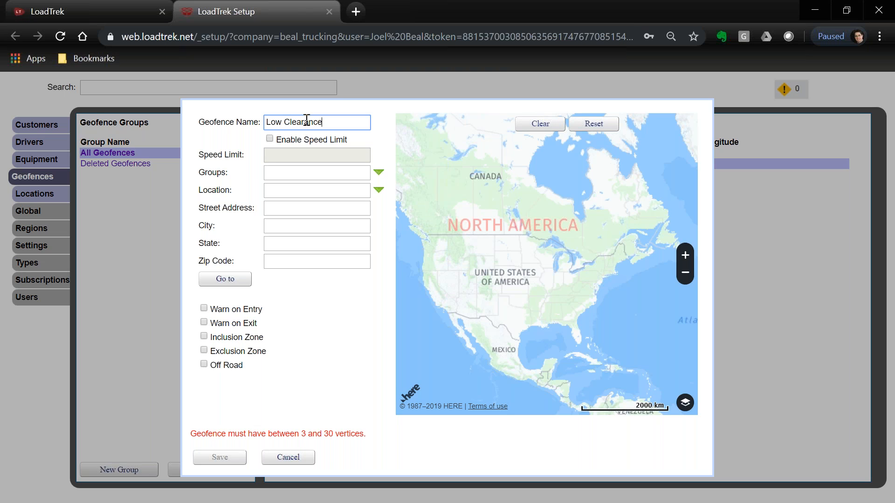
pyautogui.write(' - Warehouse')
pyautogui.click(287, 207)
pyautogui.write('119 E')
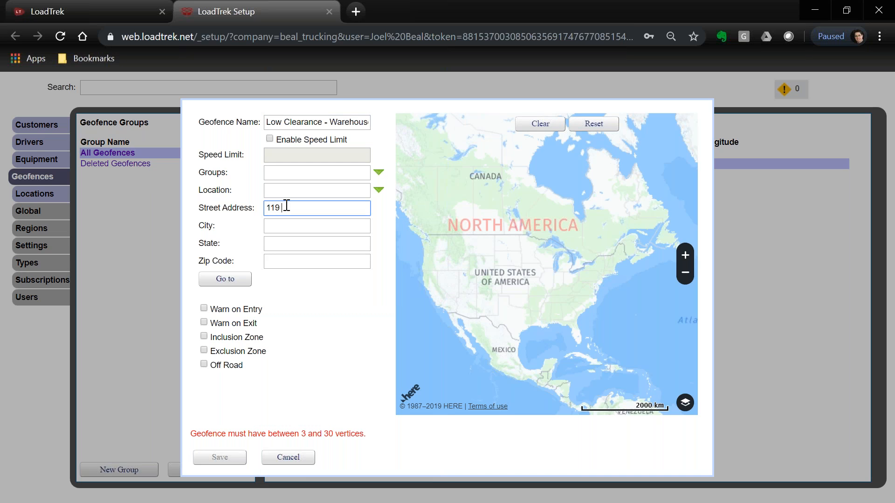
pyautogui.write('airview')
pyautogui.press('Tab')
pyautogui.write('Arlington')
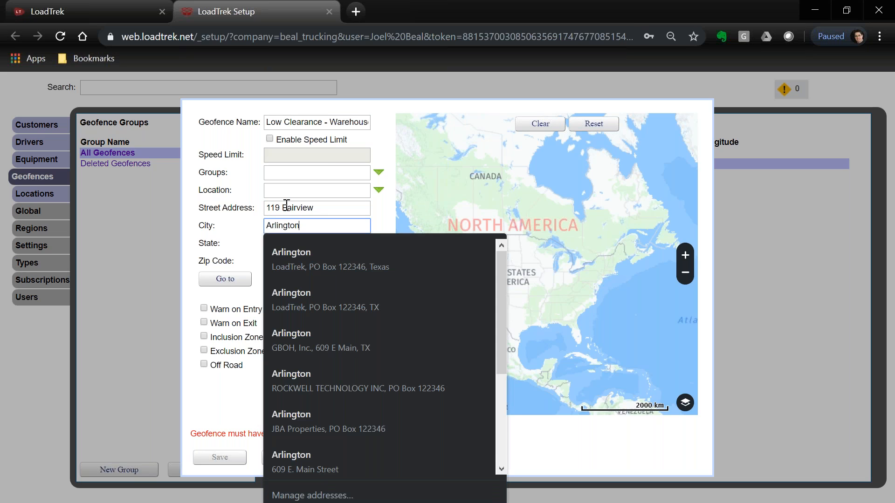
pyautogui.press('Tab')
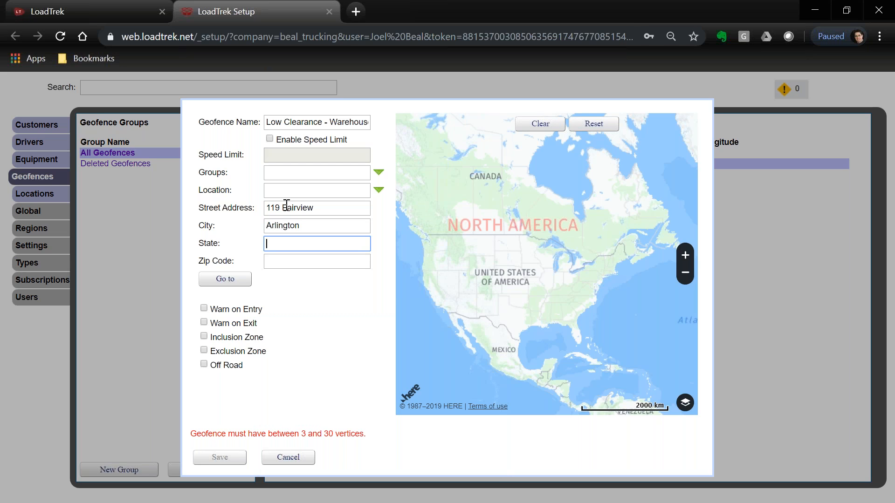
pyautogui.write('TX')
pyautogui.press('Tab')
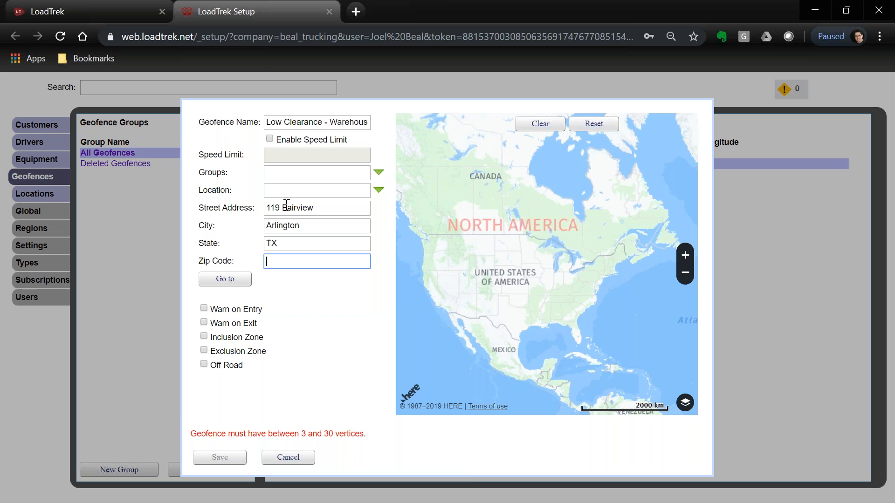
pyautogui.write('76010')
pyautogui.click(303, 310)
# Show the entered address on the map and move toward the Arlington stadium area.
pyautogui.click(239, 280)
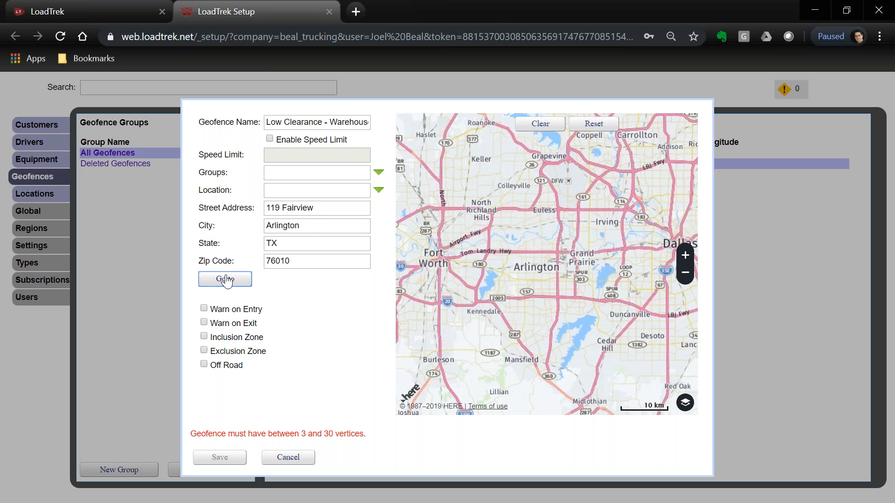
pyautogui.scroll(2, 592, 302)
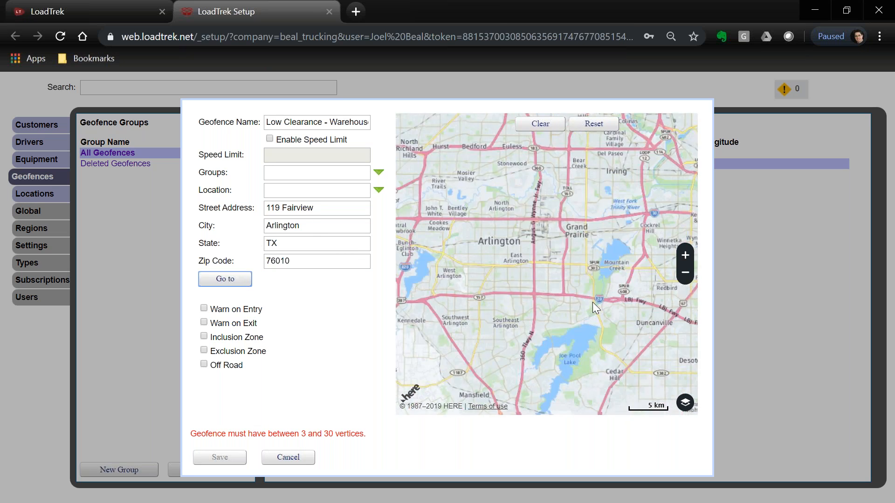
pyautogui.moveTo(521, 290); pyautogui.dragTo(556, 367)
pyautogui.scroll(1, 539, 332)
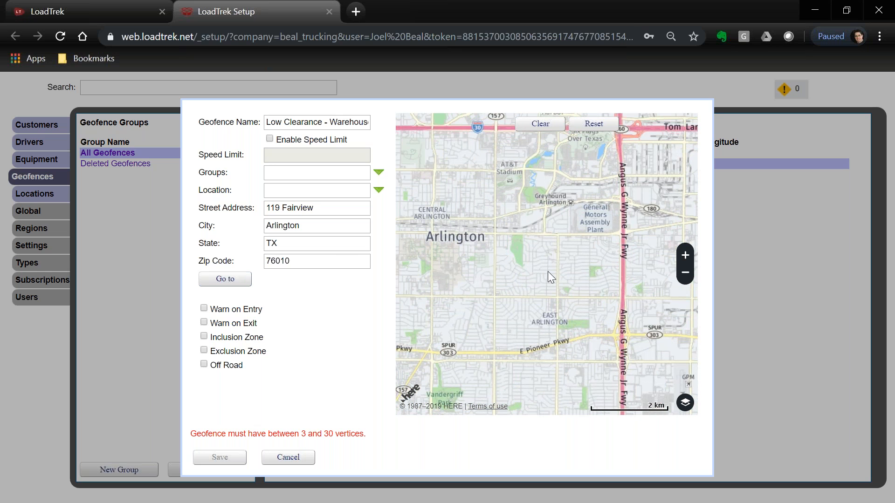
pyautogui.moveTo(546, 286); pyautogui.dragTo(544, 322)
pyautogui.scroll(1, 544, 313)
pyautogui.scroll(1, 538, 254)
pyautogui.moveTo(538, 254); pyautogui.dragTo(562, 334)
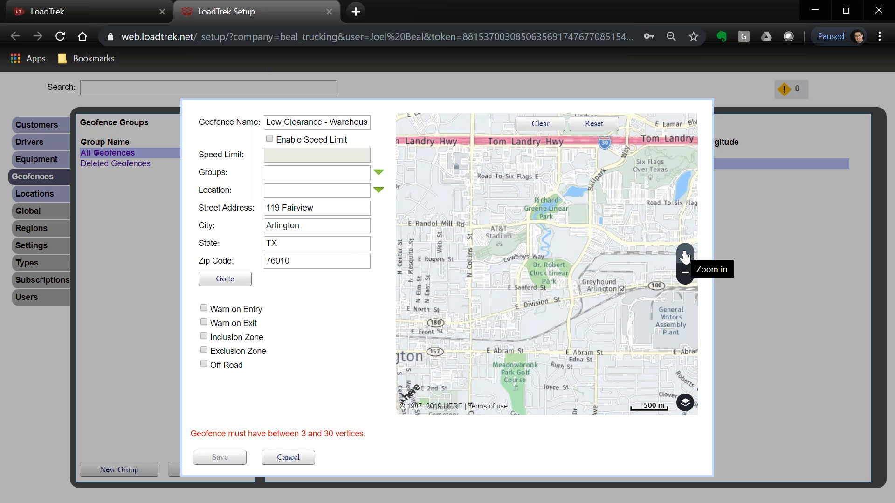
# Zoom to Fairview St and Browning Dr near E Abram St and switch to satellite imagery.
pyautogui.click(684, 256)
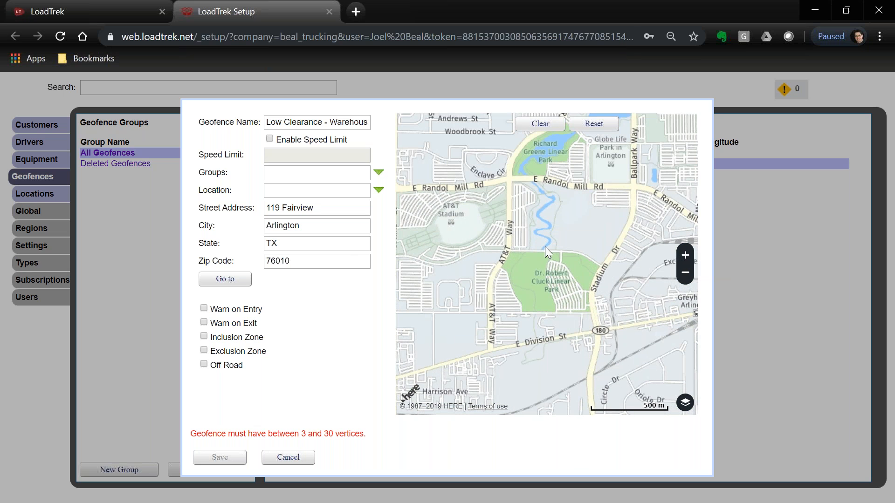
pyautogui.moveTo(534, 299); pyautogui.dragTo(544, 87)
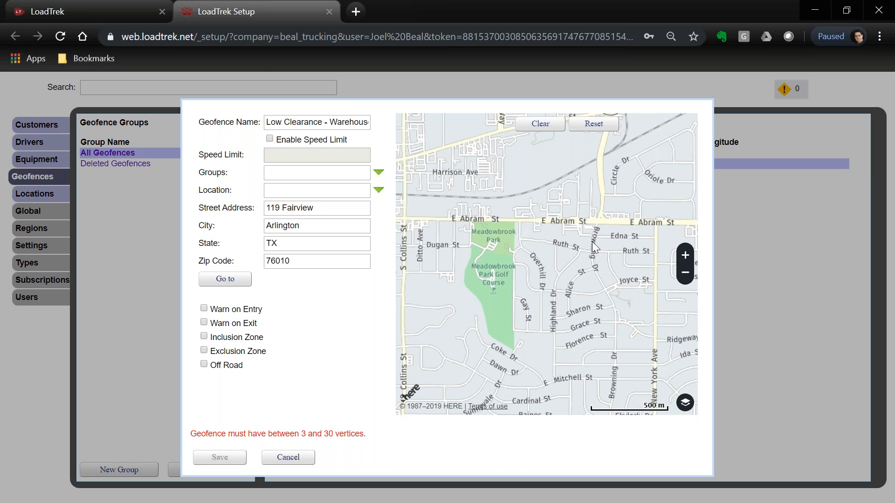
pyautogui.scroll(2, 586, 209)
pyautogui.moveTo(583, 196); pyautogui.dragTo(561, 307)
pyautogui.scroll(2, 572, 275)
pyautogui.click(685, 403)
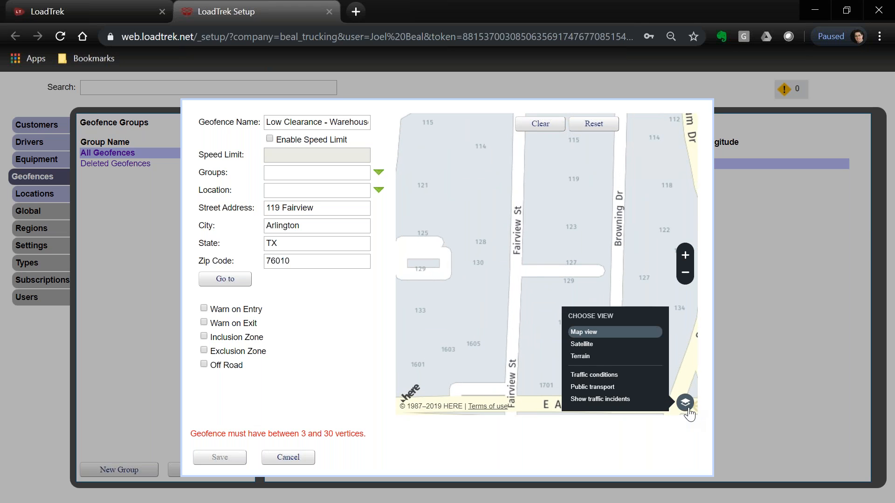
pyautogui.click(582, 345)
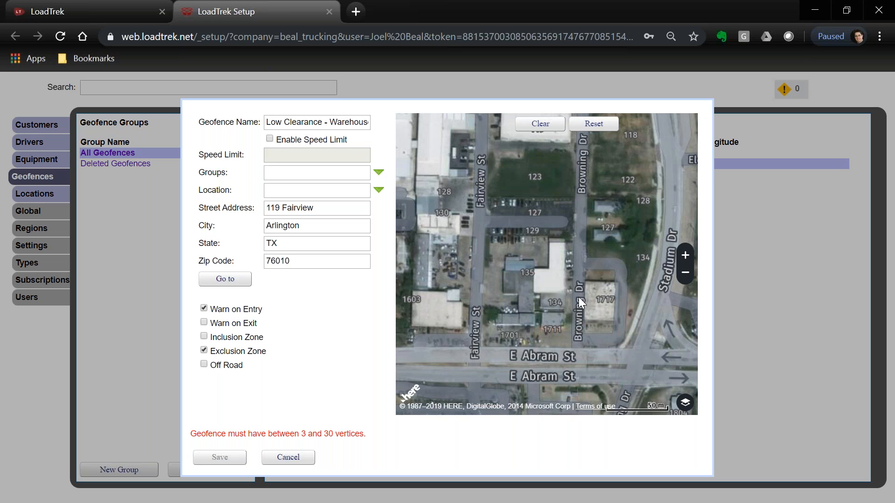
# Draw a narrow strip along Browning Dr north of E Abram St with speed limit 5.
pyautogui.click(282, 122)
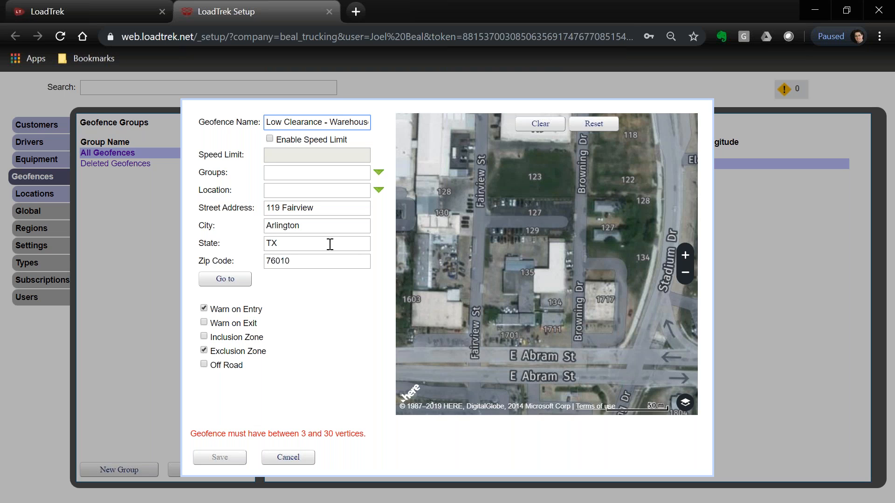
pyautogui.click(587, 341)
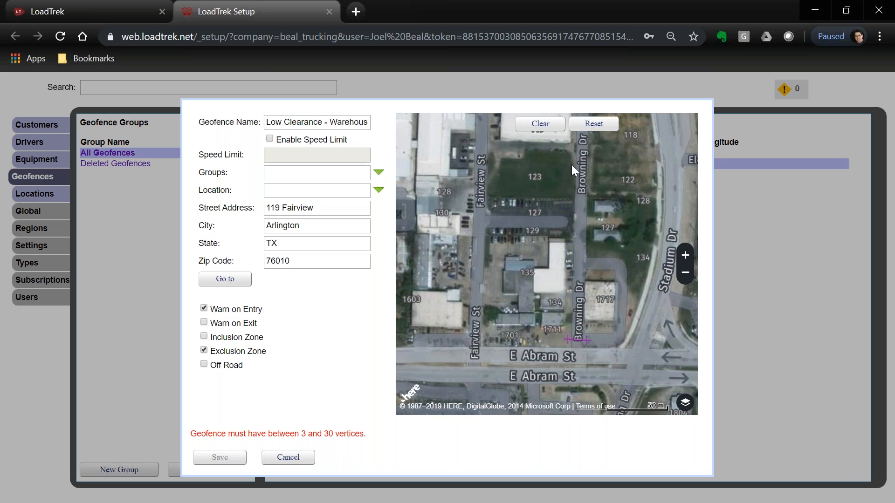
pyautogui.click(573, 215)
pyautogui.click(588, 219)
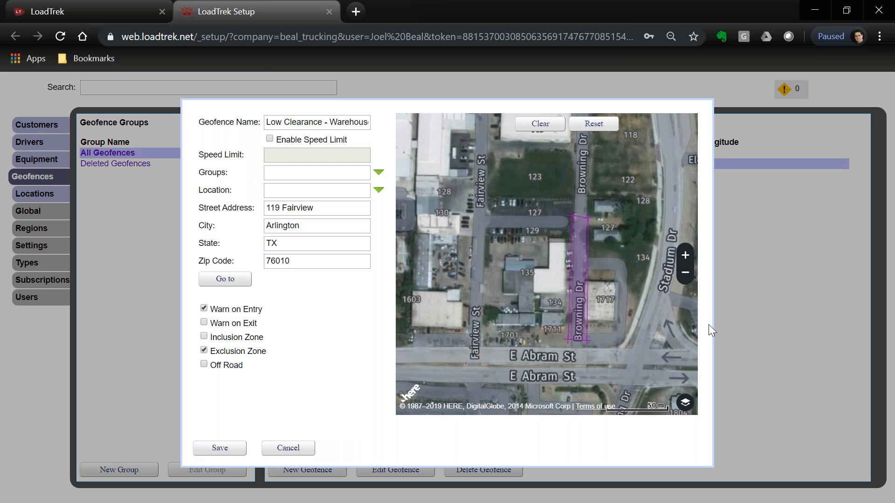
pyautogui.click(270, 139)
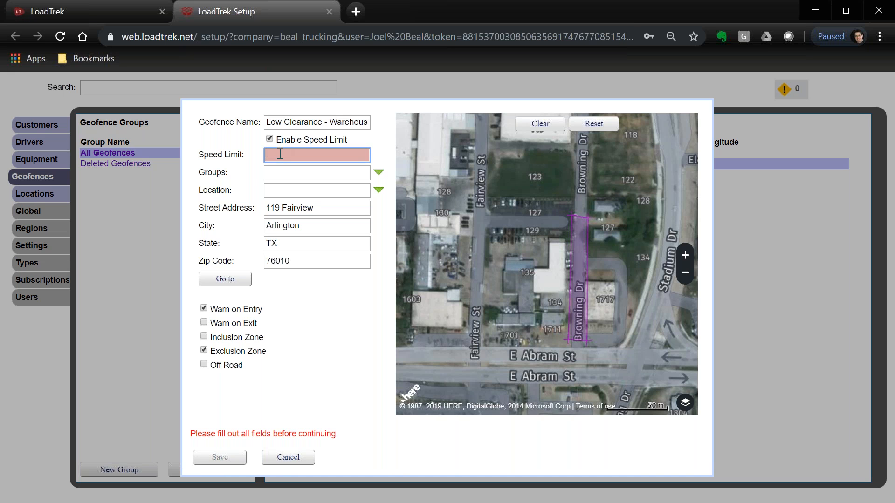
pyautogui.write('5')
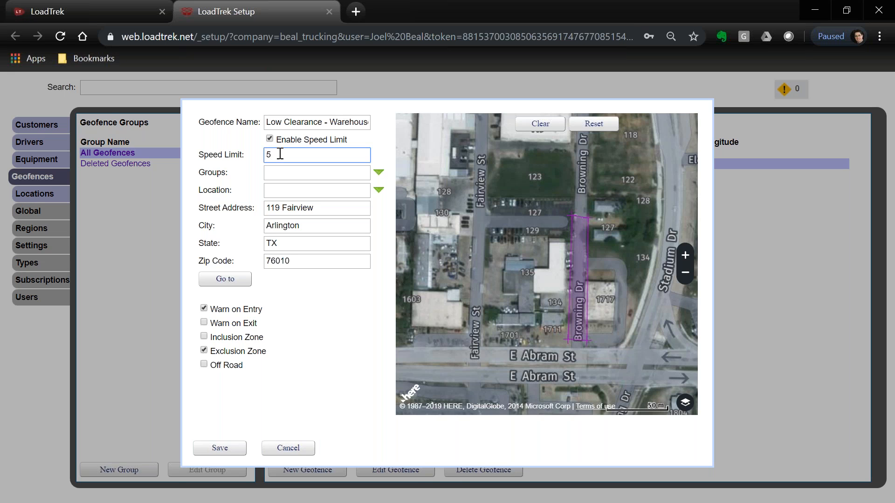